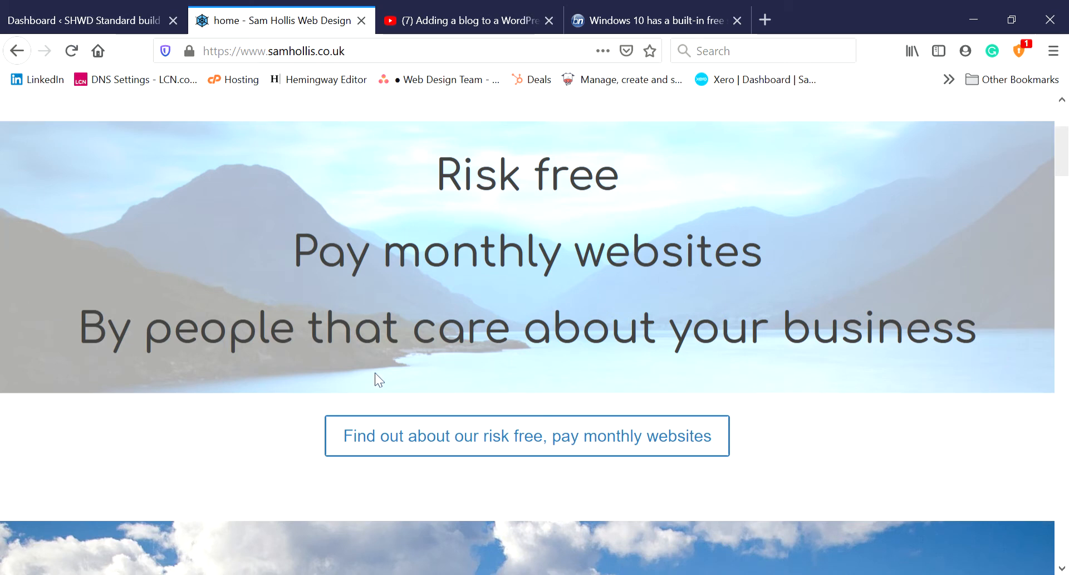
# Switch to the SHWD Standard build site dashboard and open its list of all pages.
pyautogui.click(94, 8)
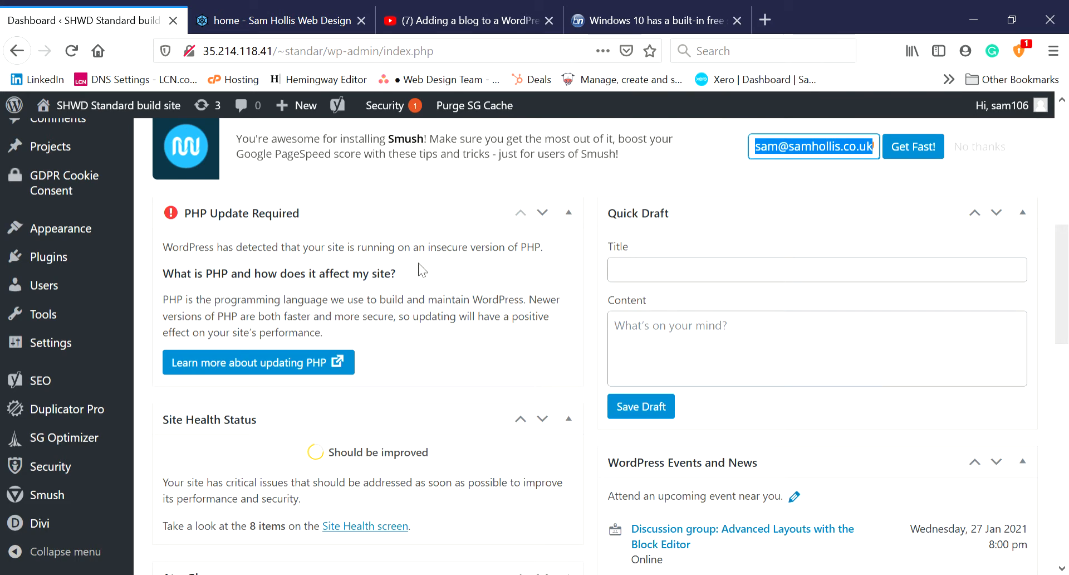
pyautogui.scroll(5, 184, 262)
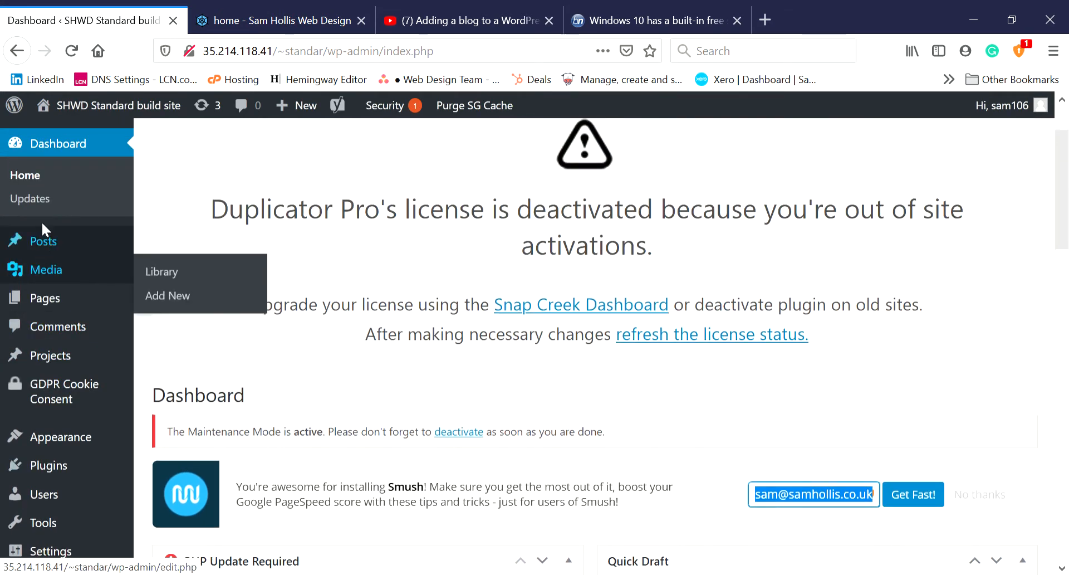
pyautogui.click(56, 306)
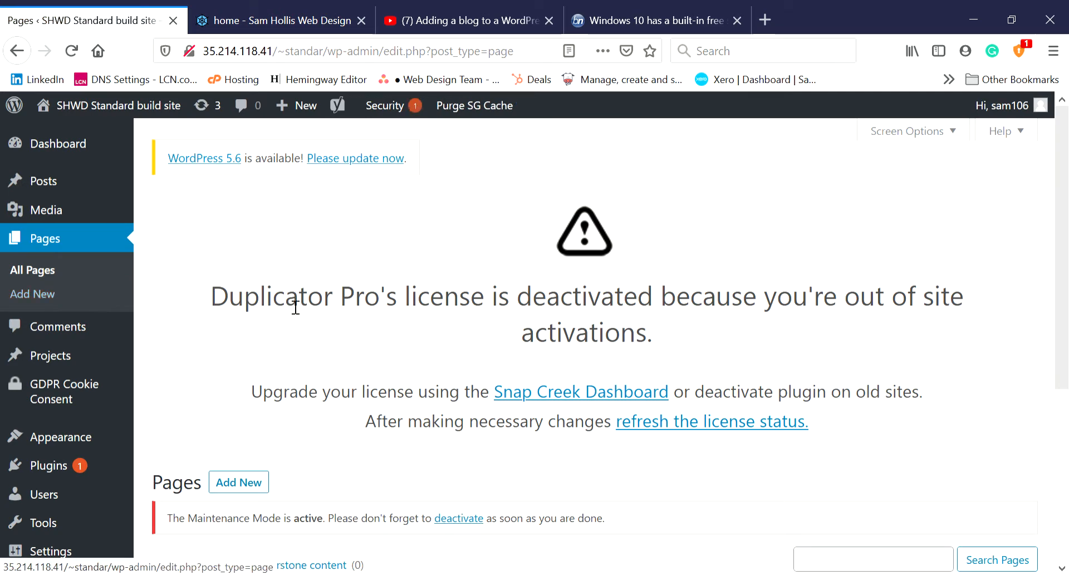
pyautogui.scroll(-3, 294, 306)
pyautogui.moveTo(432, 396)
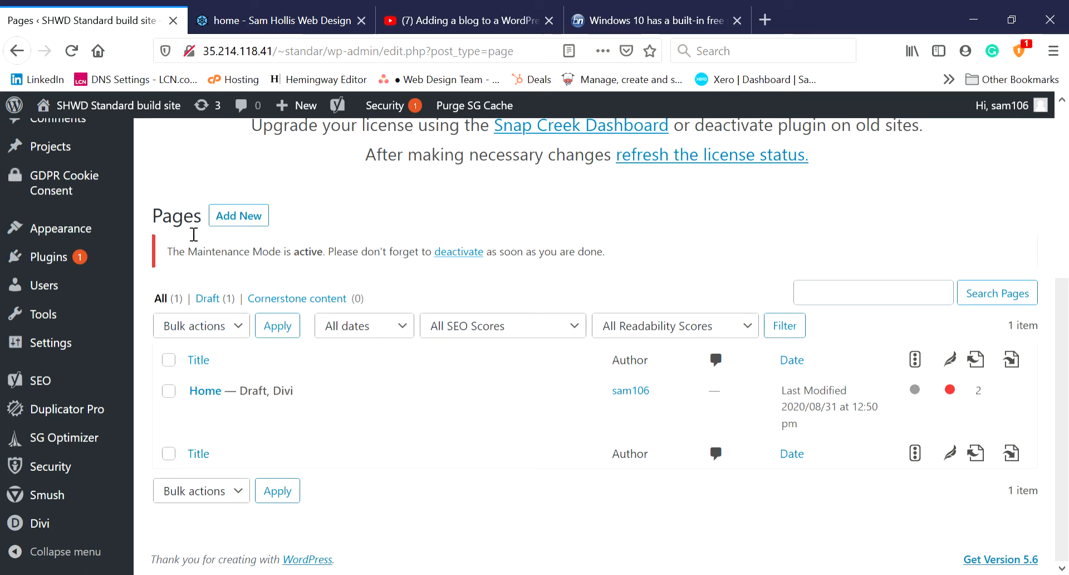
# Add a new page, dismiss the block editor welcome guide, and start building from scratch with the Divi Builder.
pyautogui.click(239, 217)
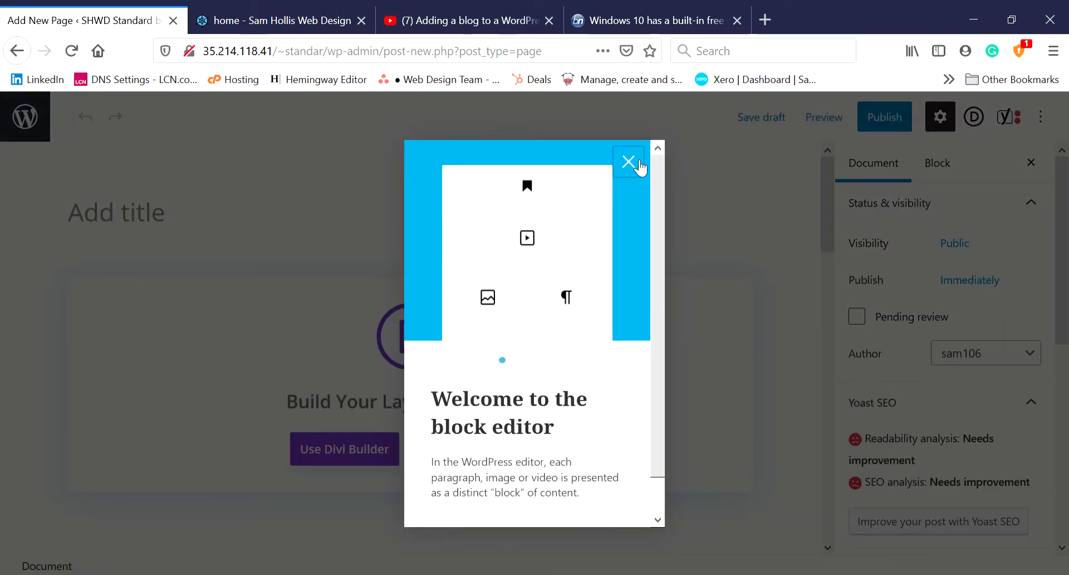
pyautogui.click(637, 162)
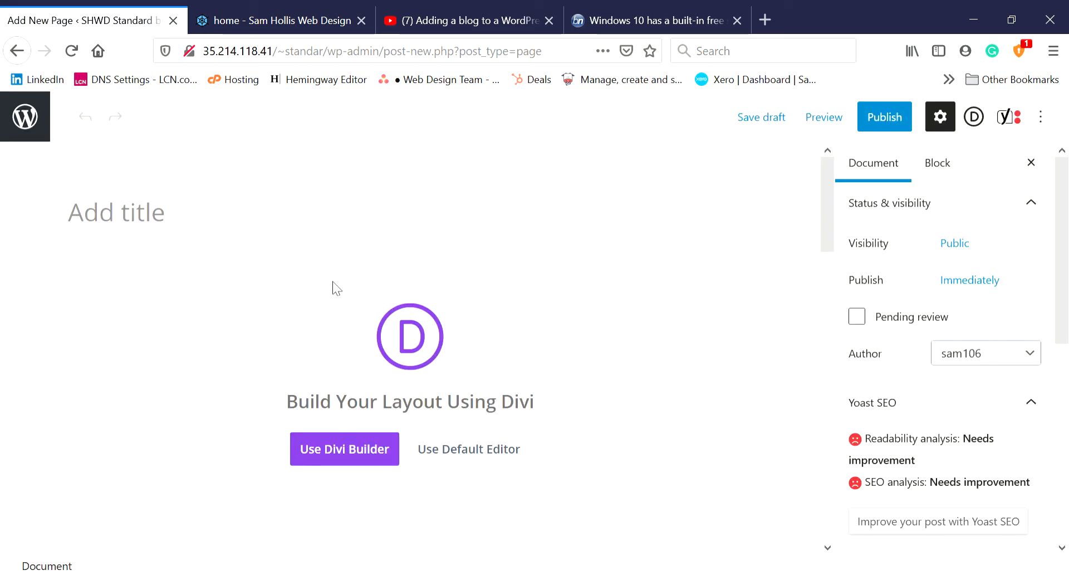
pyautogui.click(337, 452)
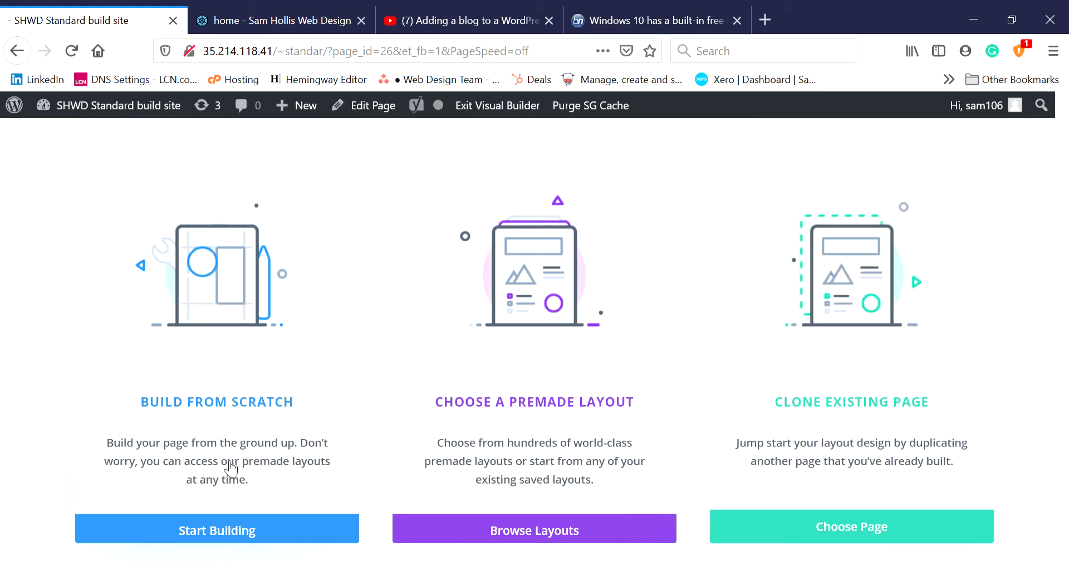
pyautogui.click(238, 532)
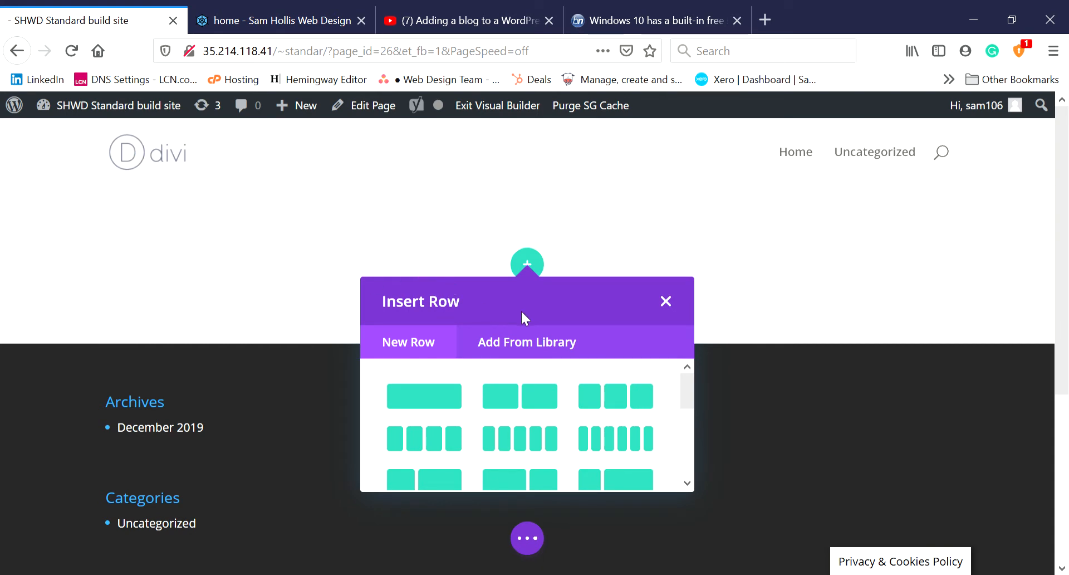
# Insert a single-column row into the new page's empty section.
pyautogui.click(666, 303)
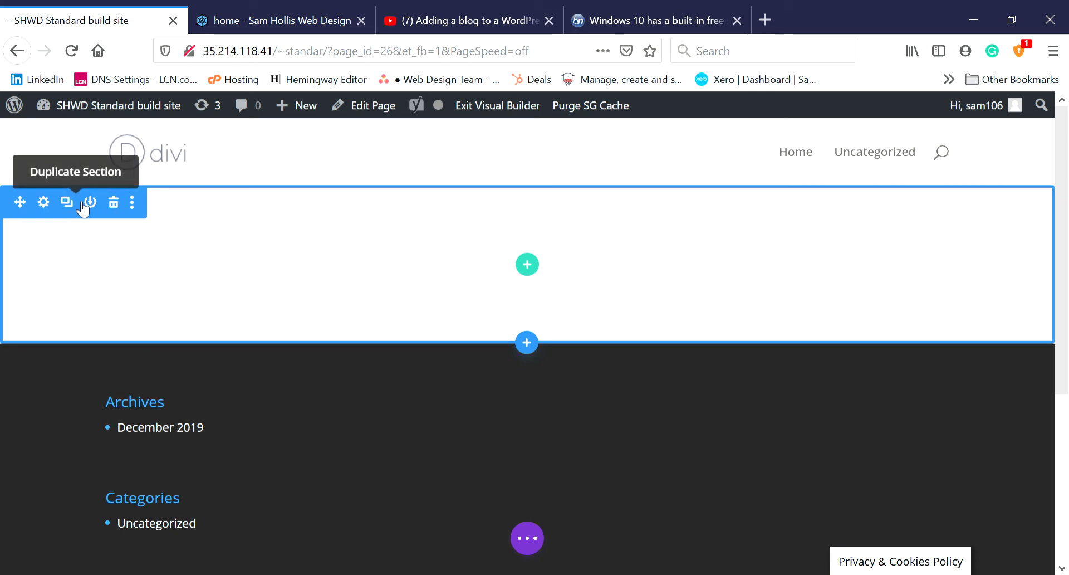
pyautogui.click(532, 273)
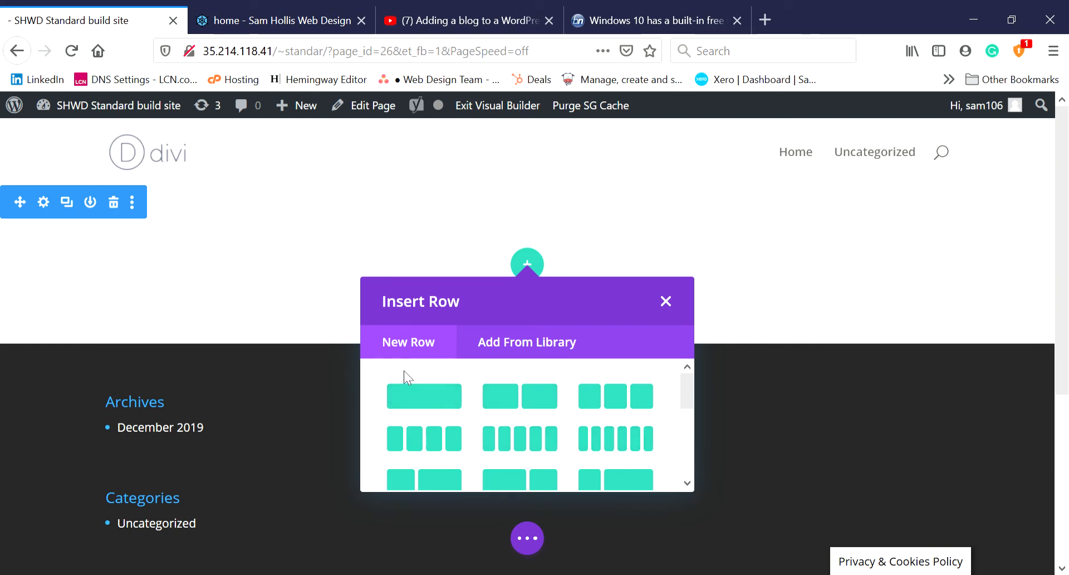
pyautogui.click(448, 411)
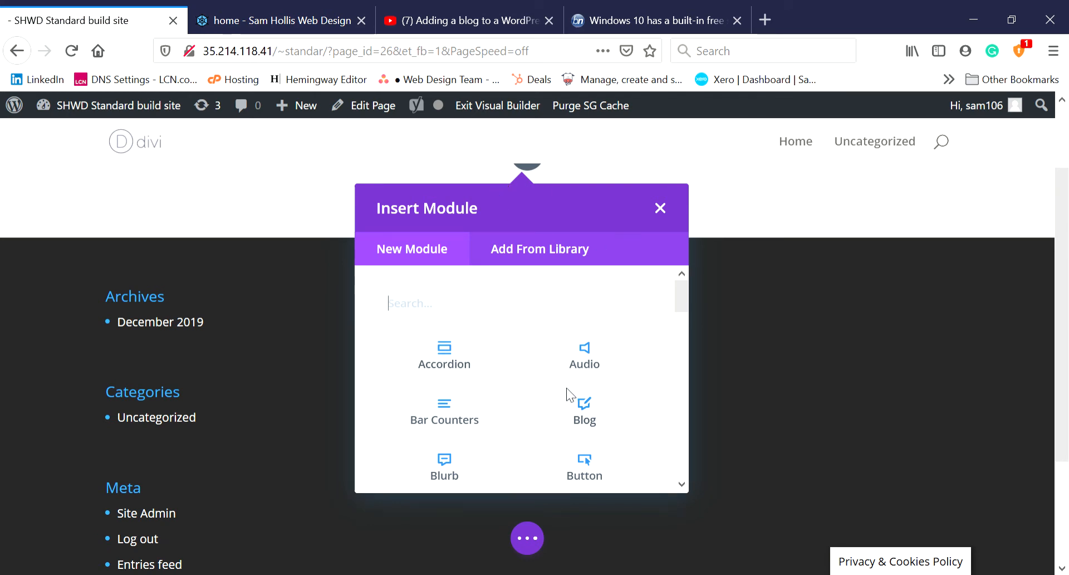
# Add a Text module to the new row and save it with its default placeholder content.
pyautogui.scroll(-2, 567, 388)
pyautogui.scroll(2, 567, 388)
pyautogui.scroll(-9, 566, 388)
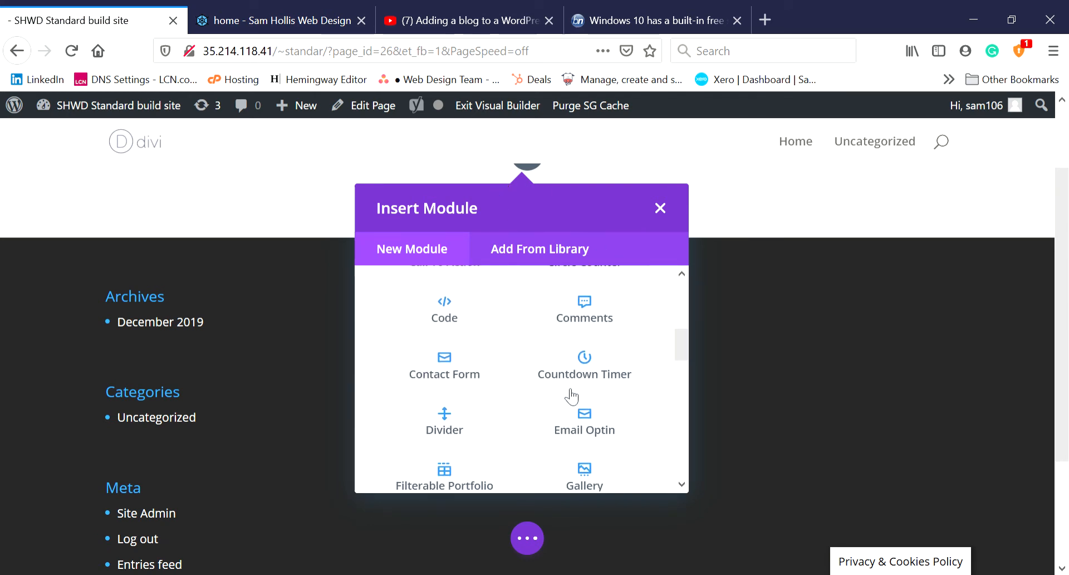
pyautogui.scroll(-6, 572, 397)
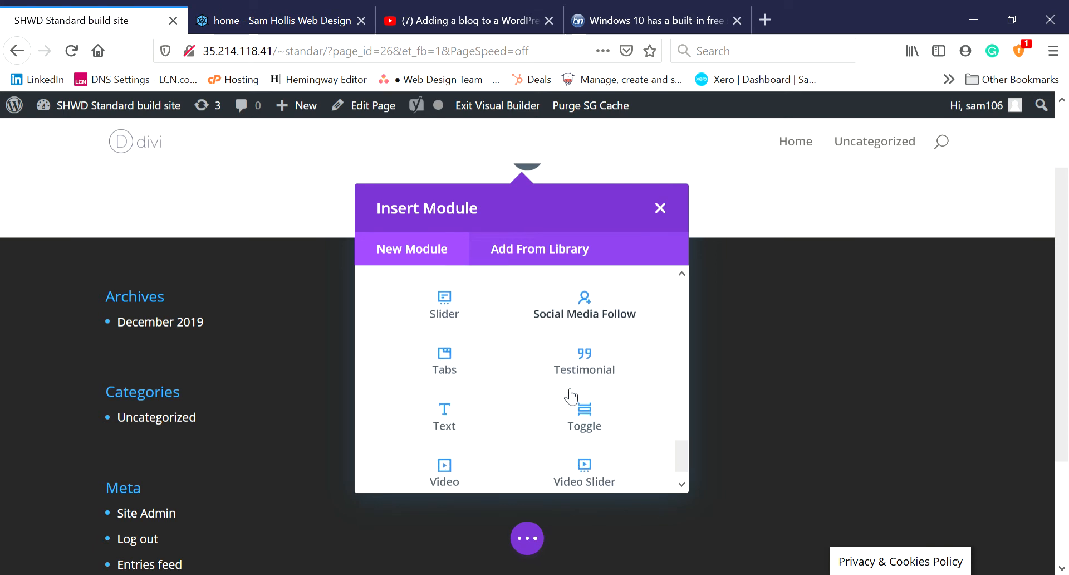
pyautogui.scroll(1, 573, 397)
pyautogui.scroll(-2, 538, 396)
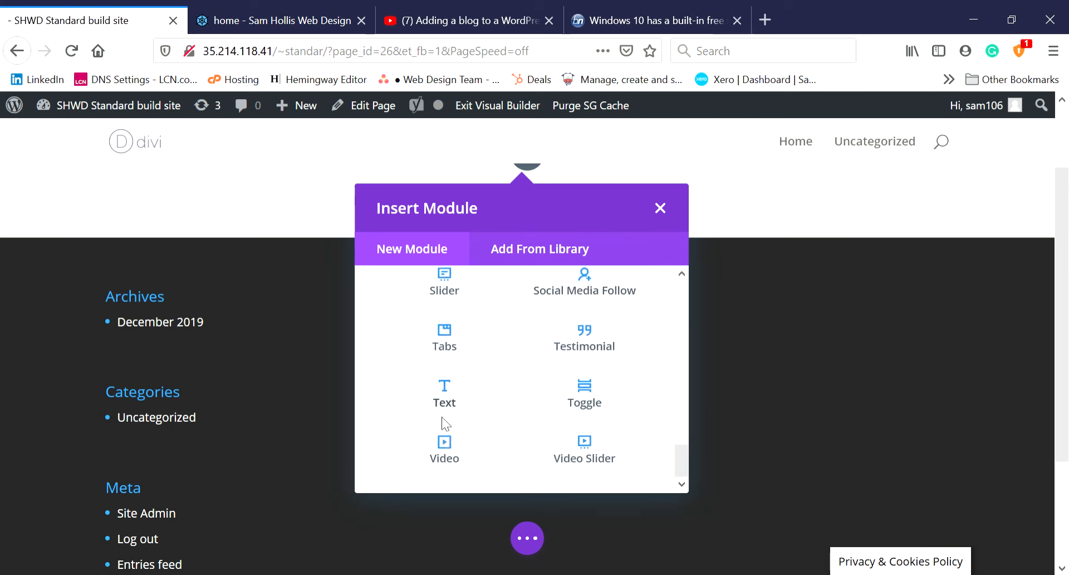
pyautogui.click(456, 392)
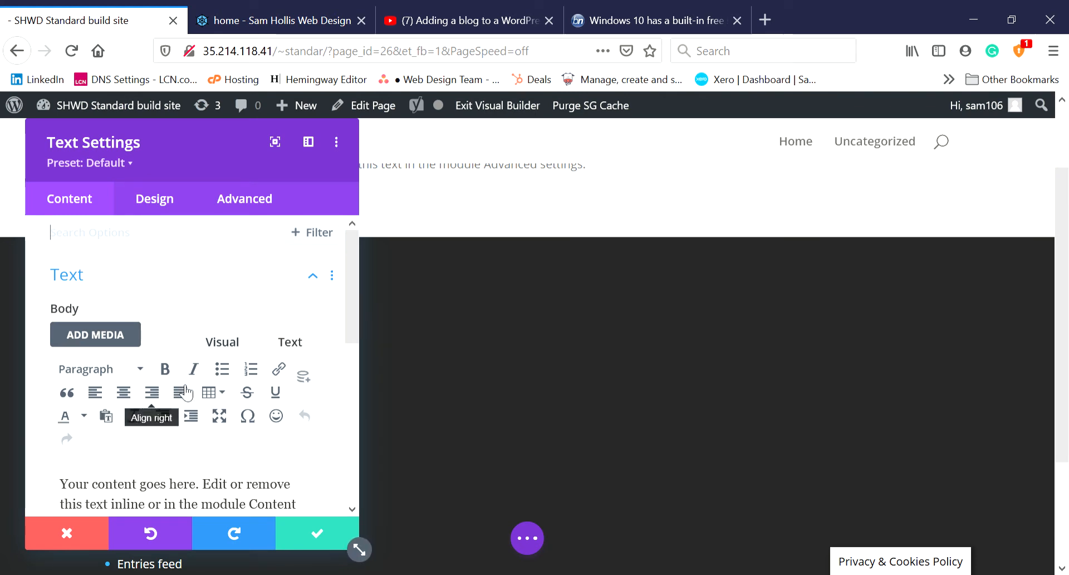
pyautogui.click(321, 533)
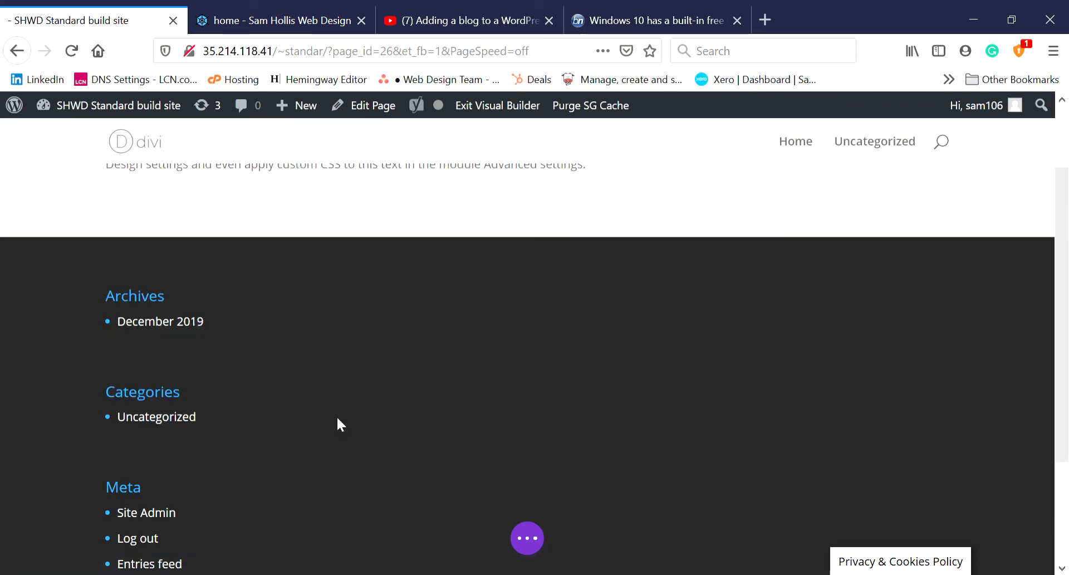
# Insert an Image module directly below the text module in the same row.
pyautogui.moveTo(214, 268)
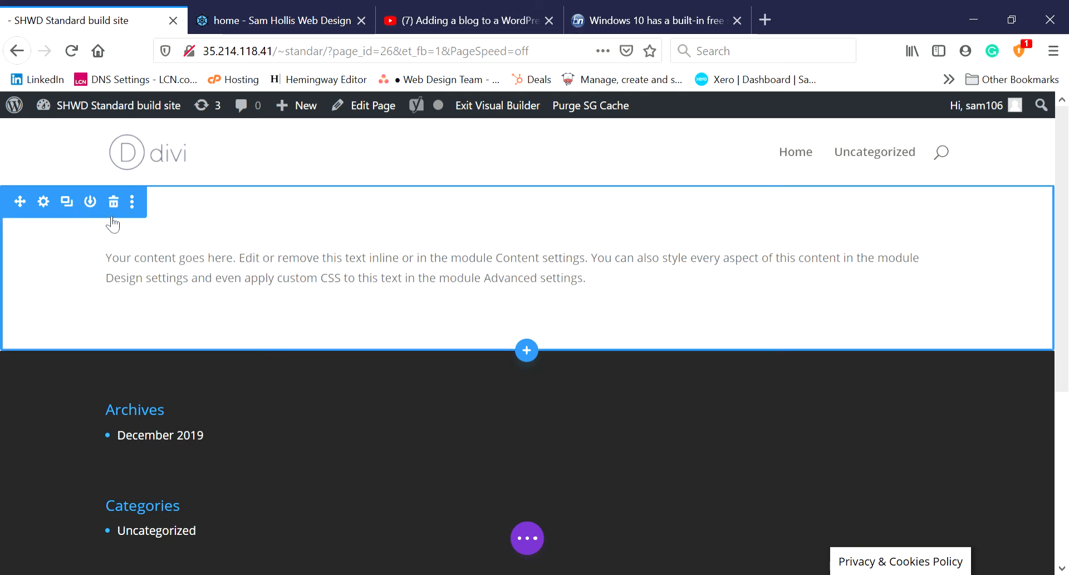
pyautogui.moveTo(453, 269)
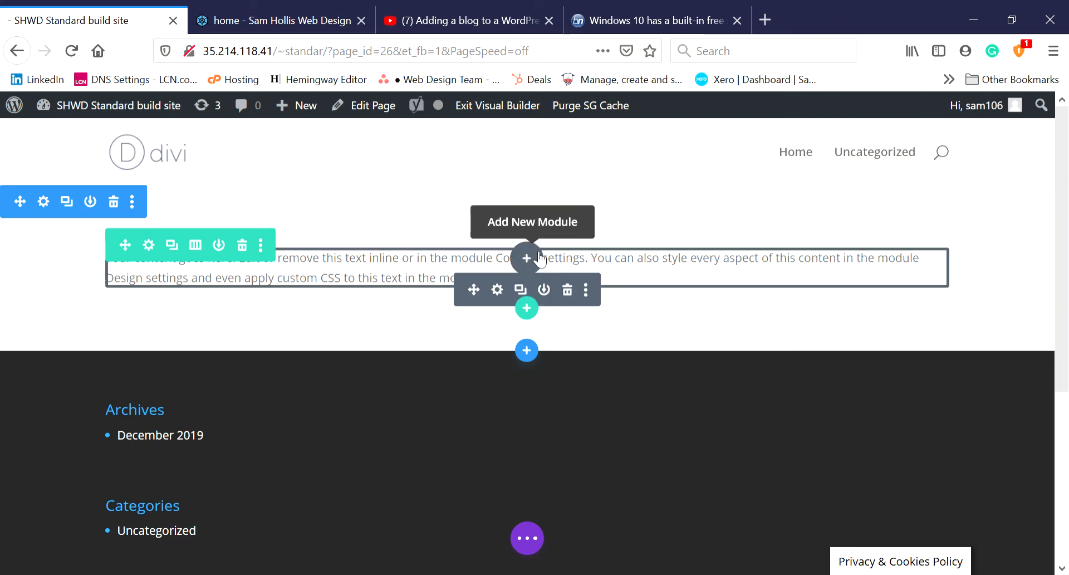
pyautogui.click(527, 258)
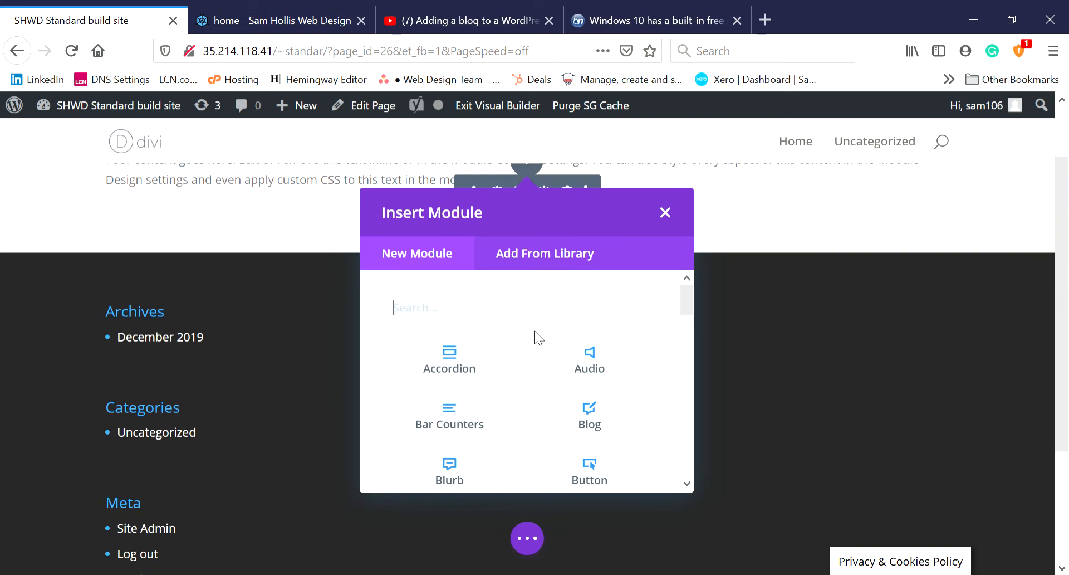
pyautogui.scroll(-5, 538, 340)
pyautogui.scroll(-10, 537, 351)
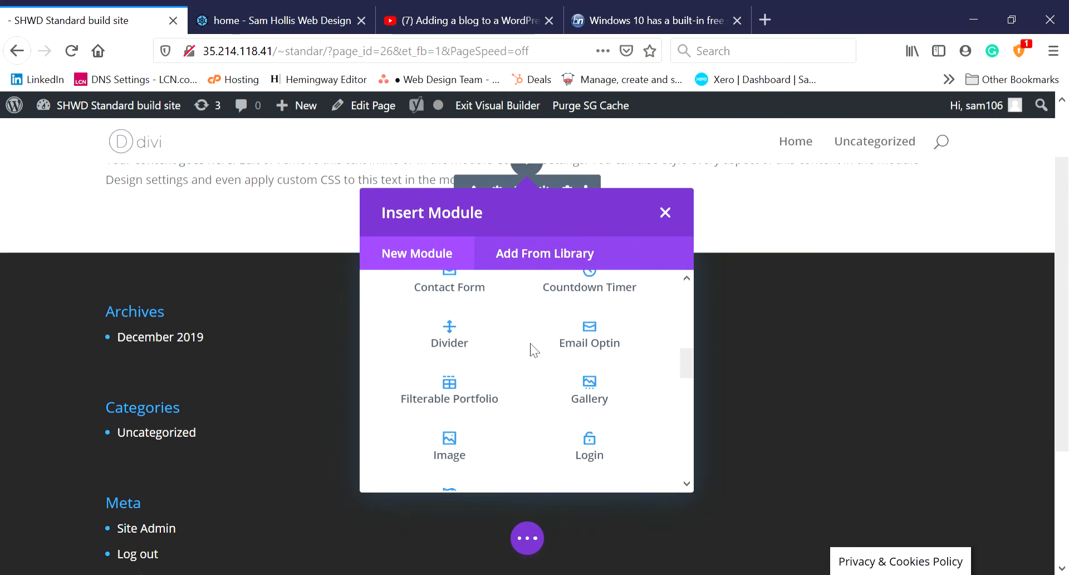
pyautogui.scroll(8, 537, 350)
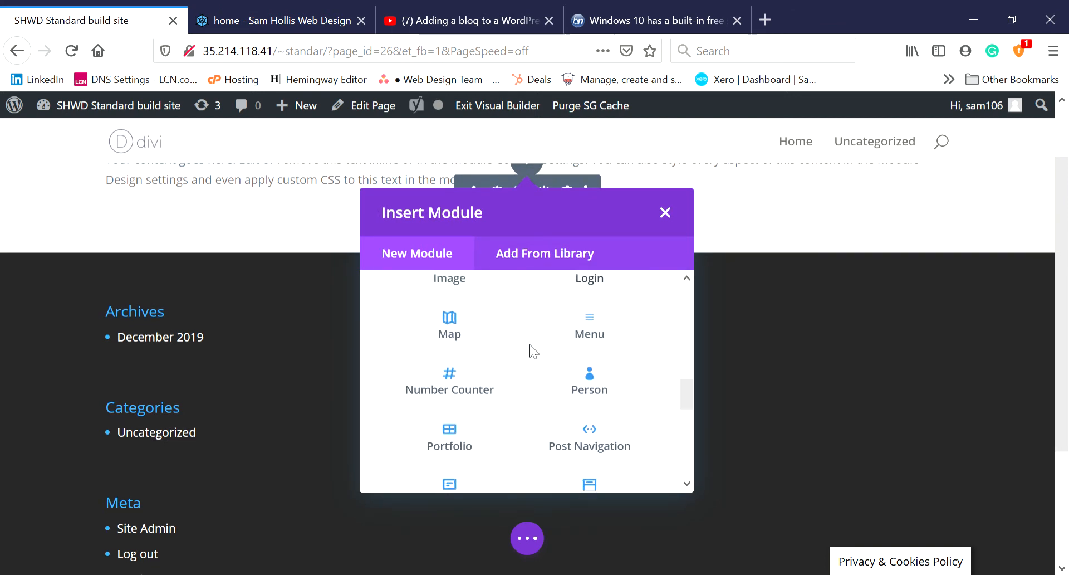
pyautogui.scroll(-1, 540, 343)
pyautogui.scroll(5, 538, 342)
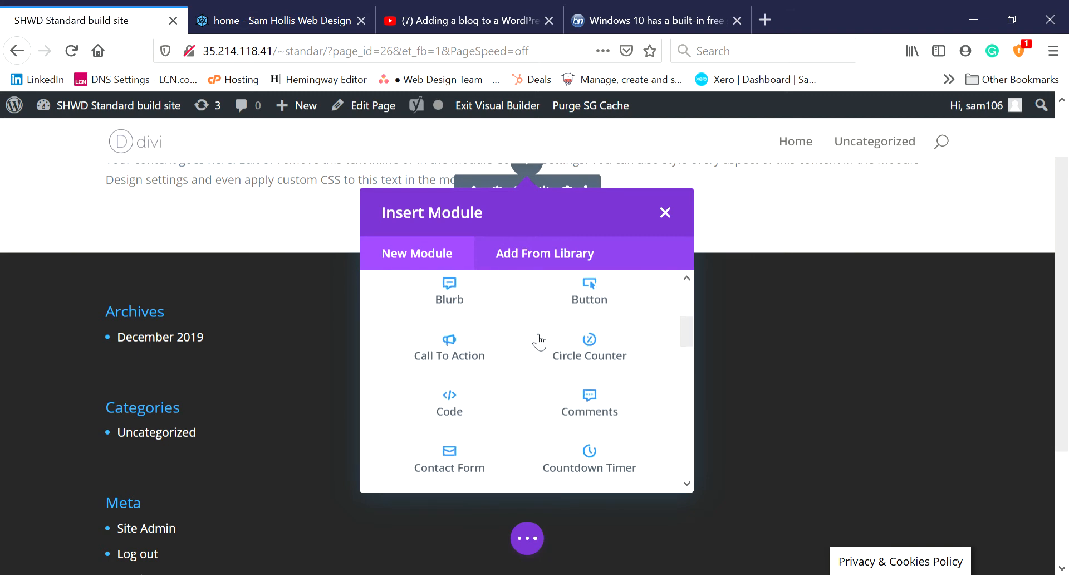
pyautogui.scroll(-5, 537, 341)
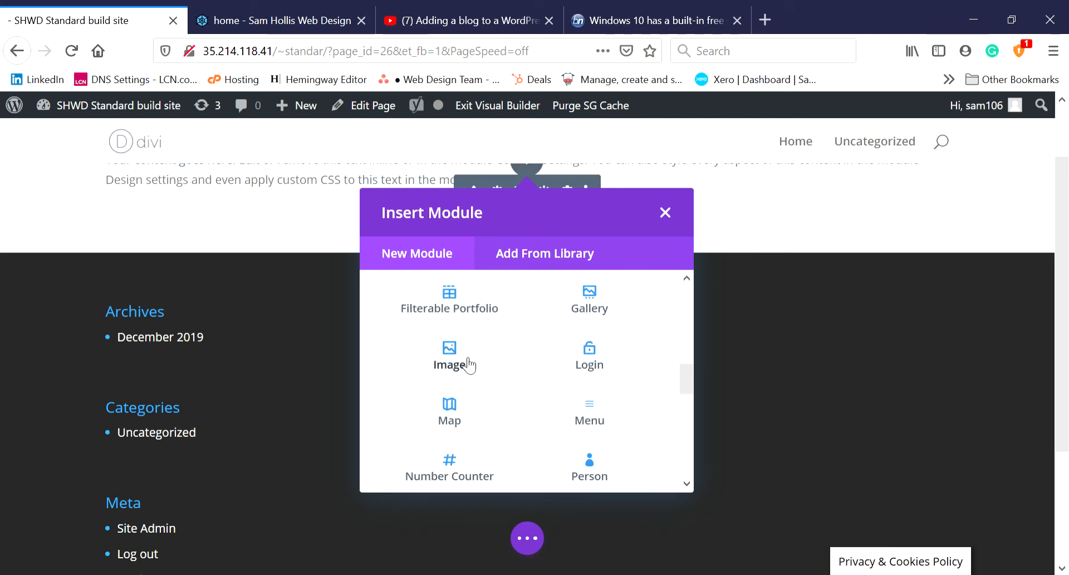
pyautogui.click(468, 365)
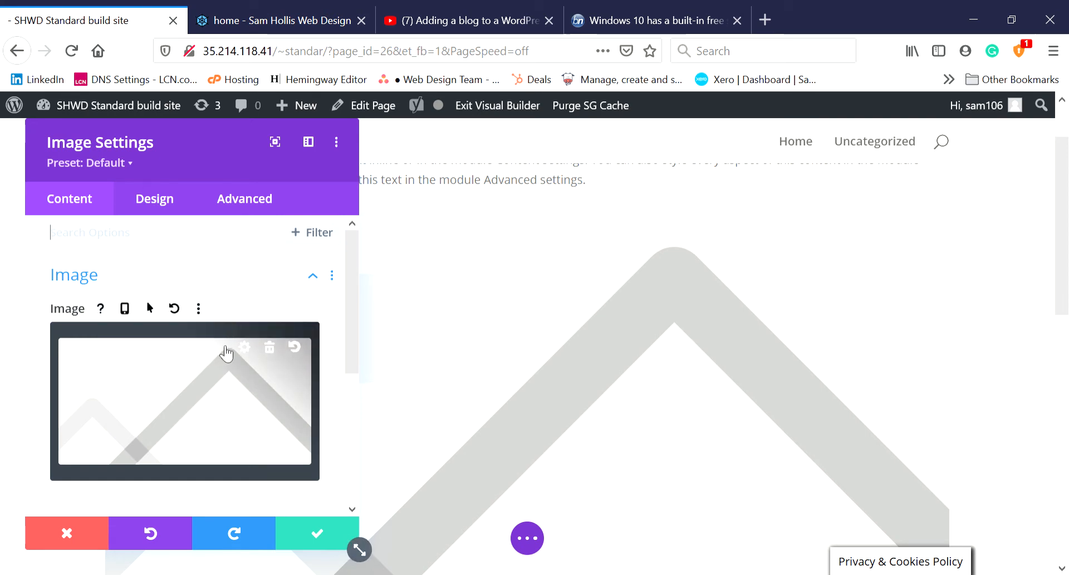
# Set the module's image to pexels-photomix-company-218717.jpg from the media library and save the module settings.
pyautogui.click(248, 354)
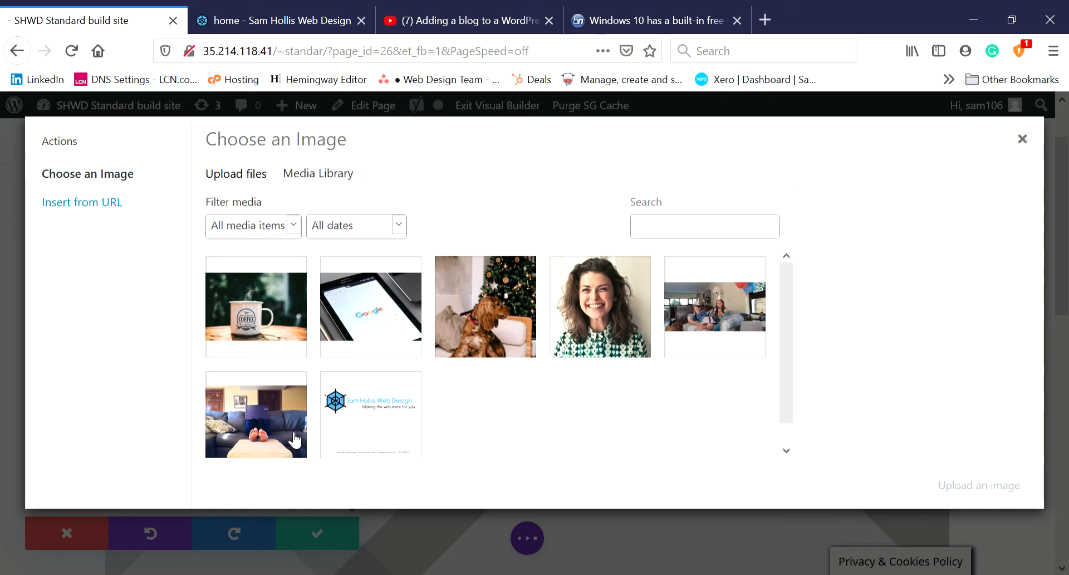
pyautogui.click(357, 312)
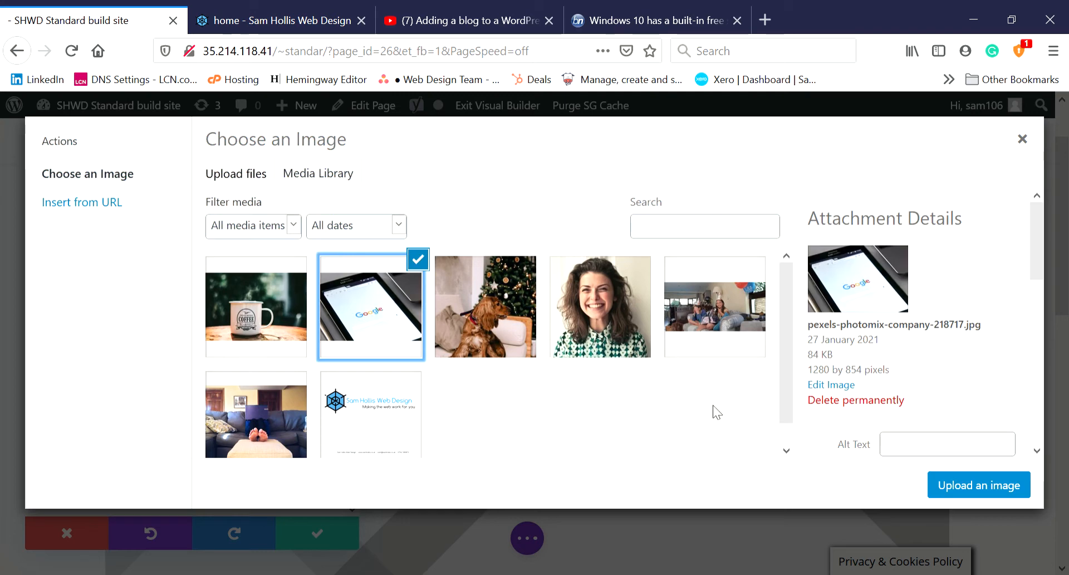
pyautogui.click(985, 488)
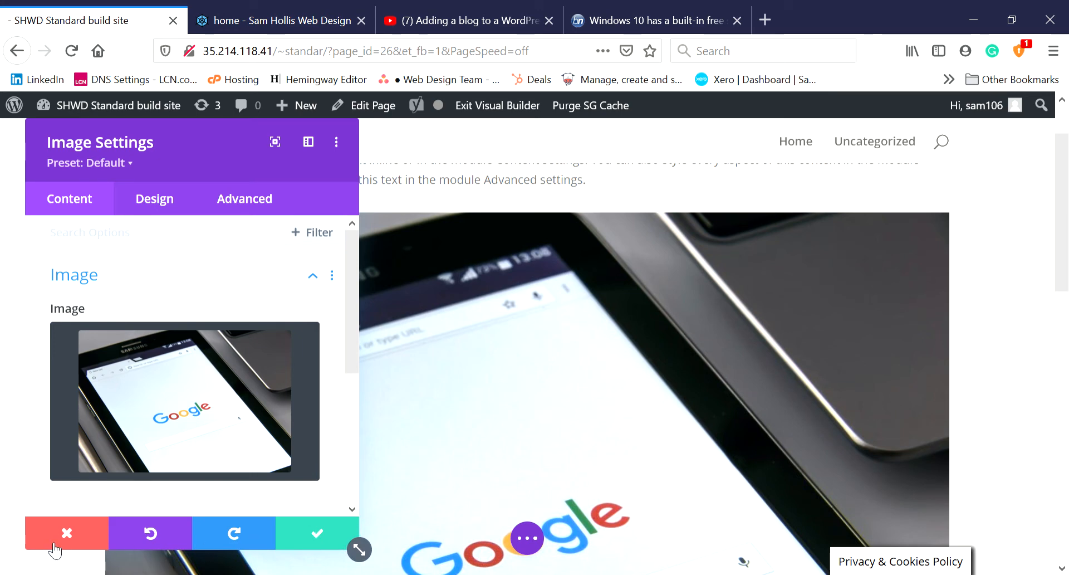
pyautogui.click(320, 539)
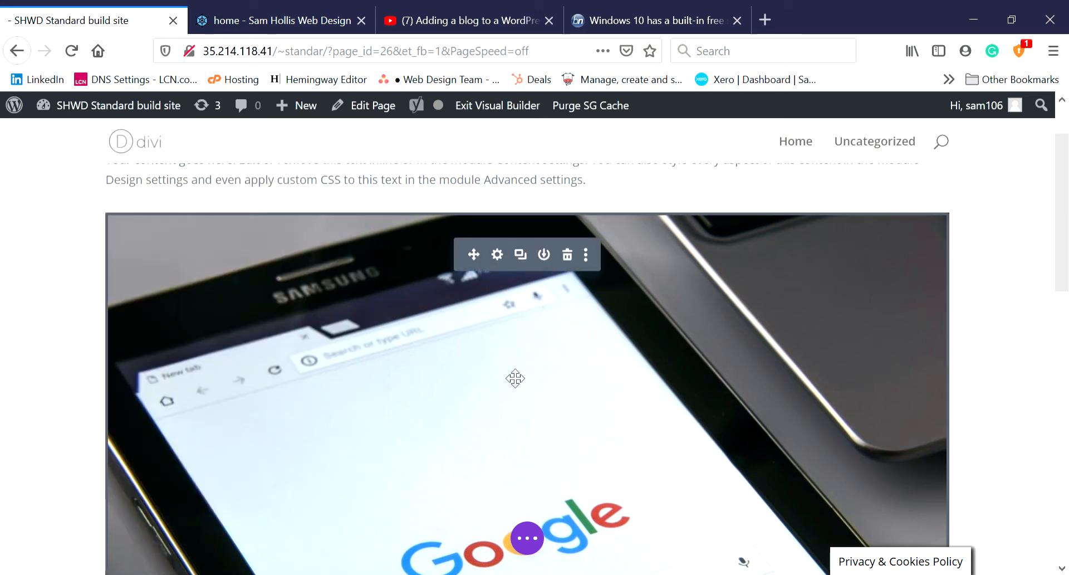
# Insert a Contact Form module directly below the image module in the same row.
pyautogui.scroll(3, 431, 292)
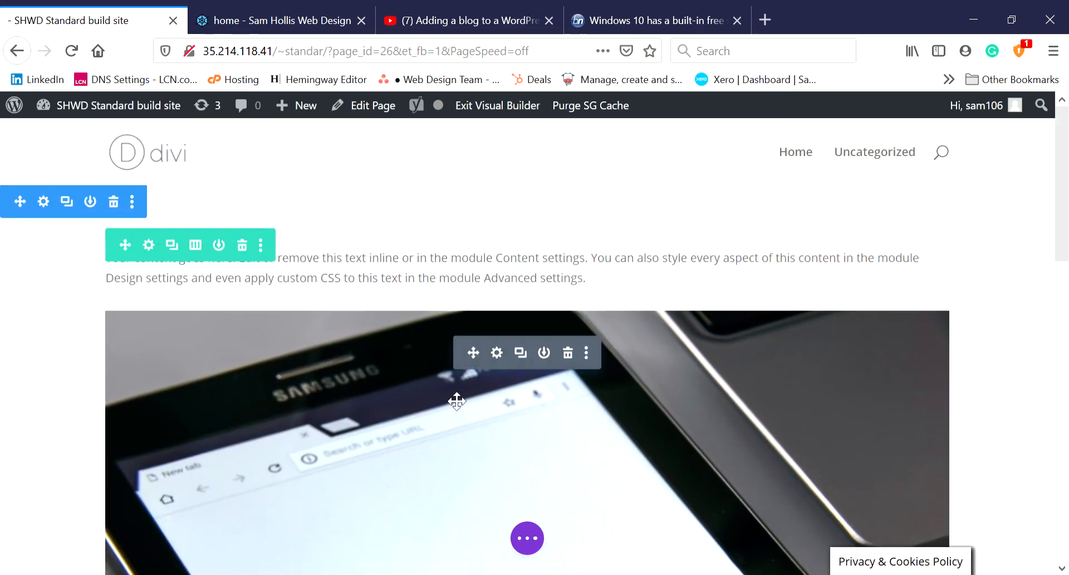
pyautogui.scroll(-5, 454, 390)
pyautogui.scroll(-5, 461, 385)
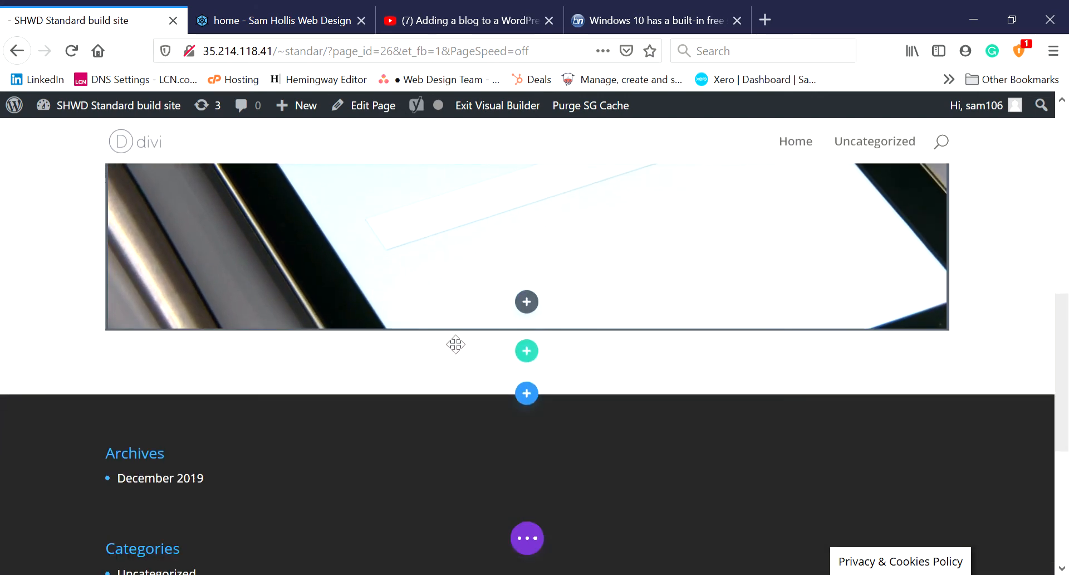
pyautogui.scroll(1, 412, 306)
pyautogui.scroll(1, 411, 303)
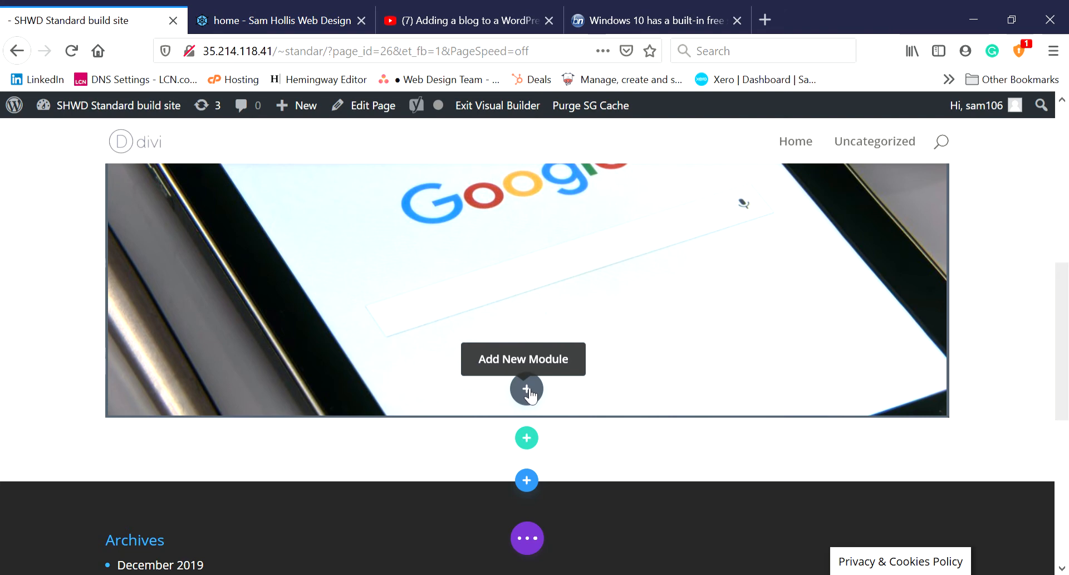
pyautogui.click(527, 389)
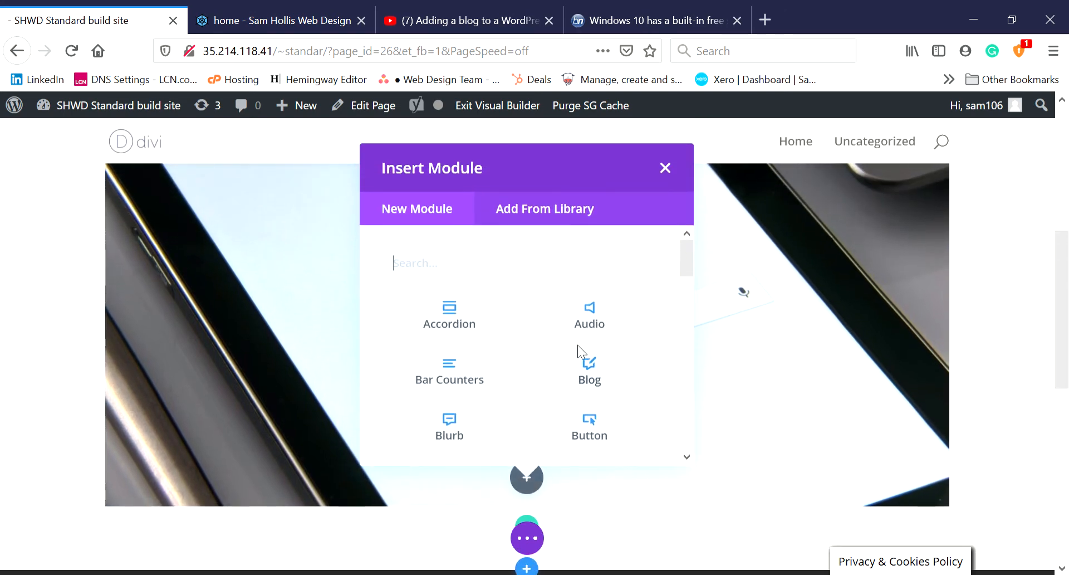
pyautogui.scroll(-5, 515, 349)
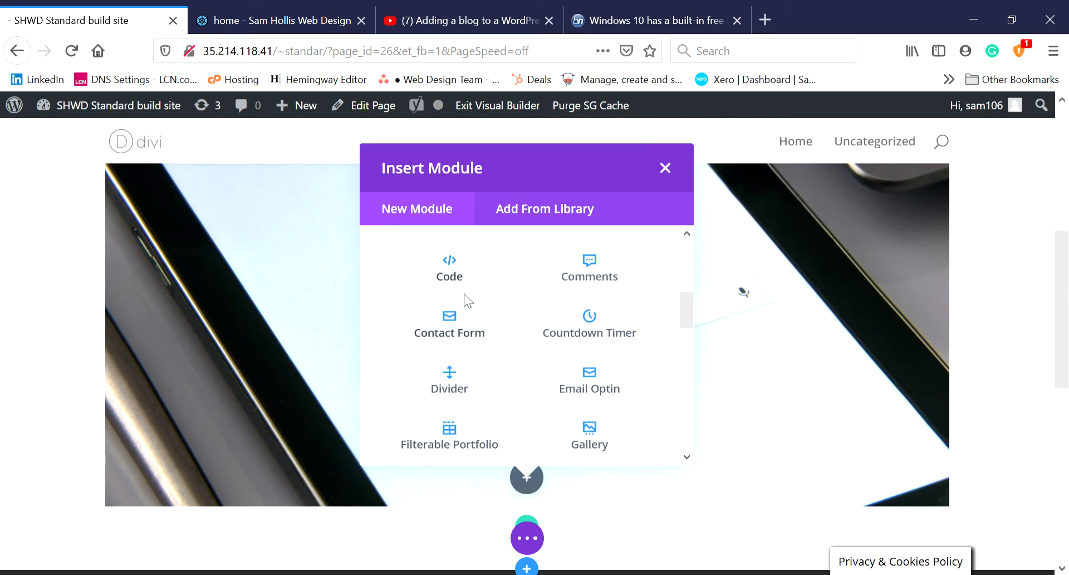
pyautogui.scroll(5, 466, 300)
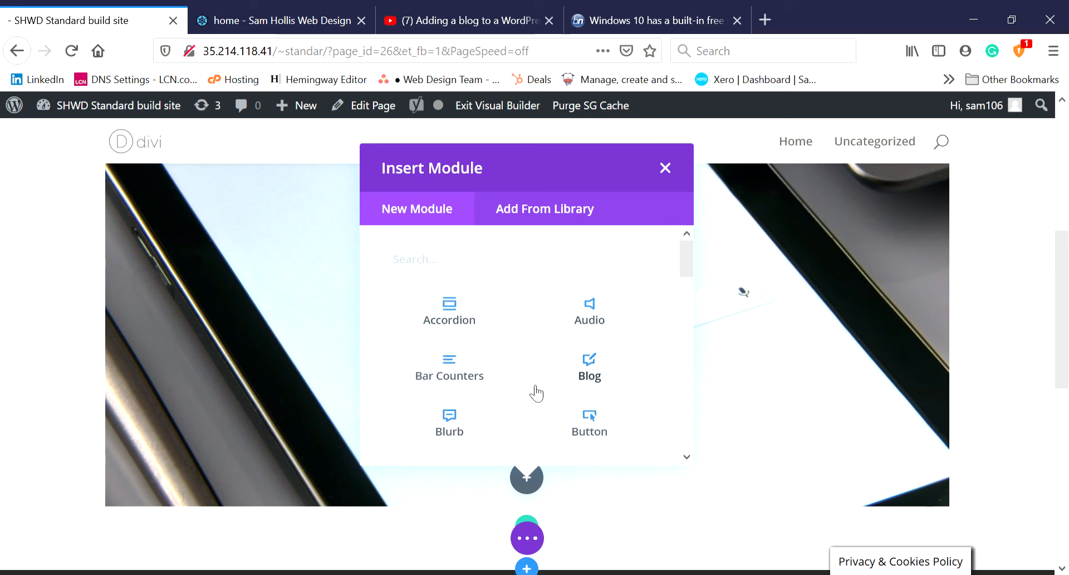
pyautogui.scroll(-2, 579, 390)
pyautogui.scroll(-2, 526, 325)
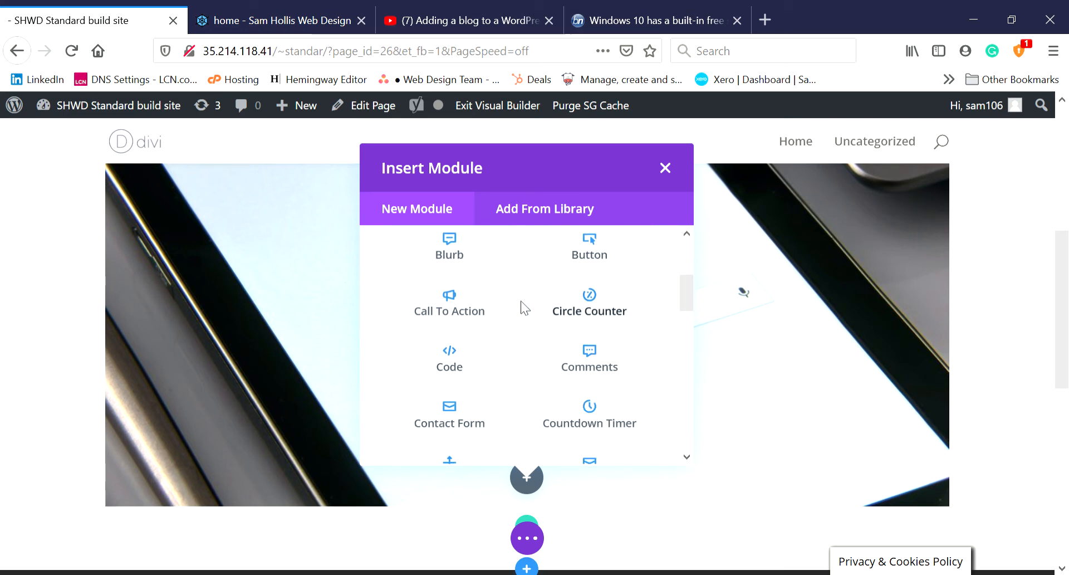
pyautogui.click(489, 419)
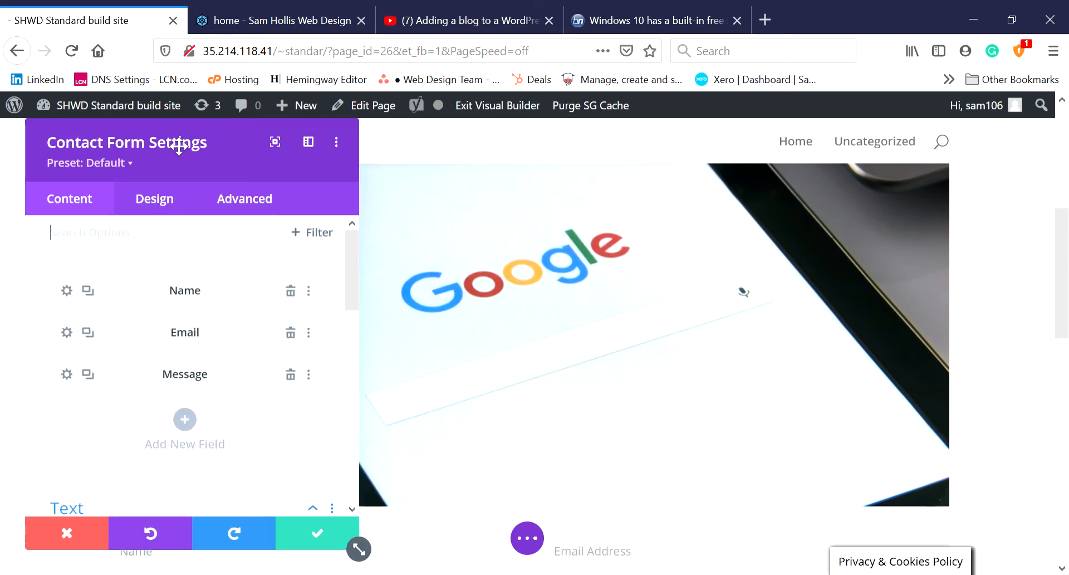
# Review the contact form's settings and save the module with its default Name, Email and Message fields.
pyautogui.scroll(-5, 706, 327)
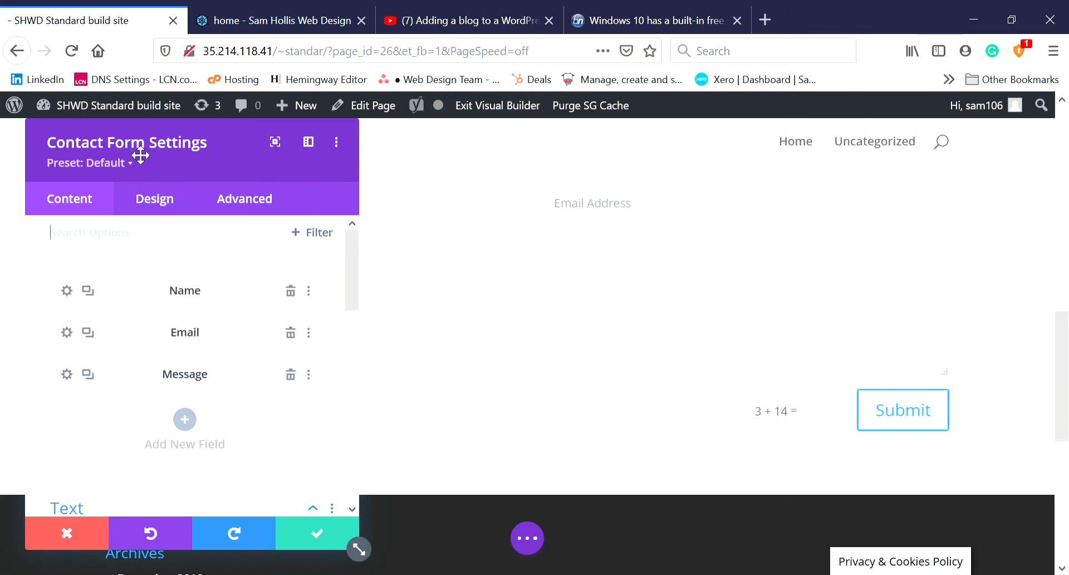
pyautogui.moveTo(141, 156); pyautogui.dragTo(320, 95)
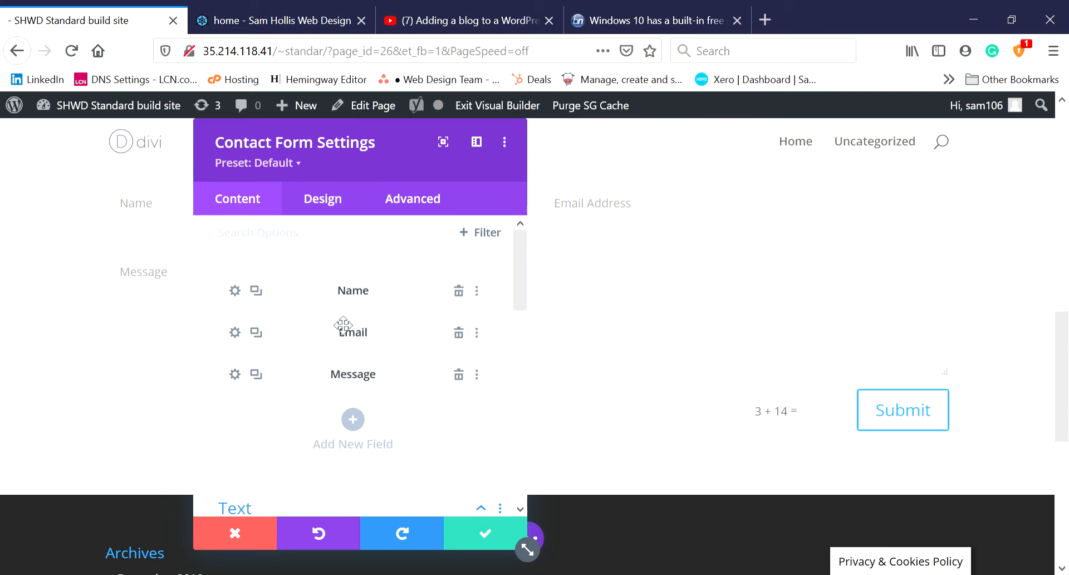
pyautogui.scroll(-2, 334, 340)
pyautogui.scroll(-2, 339, 351)
pyautogui.scroll(4, 346, 353)
pyautogui.click(484, 533)
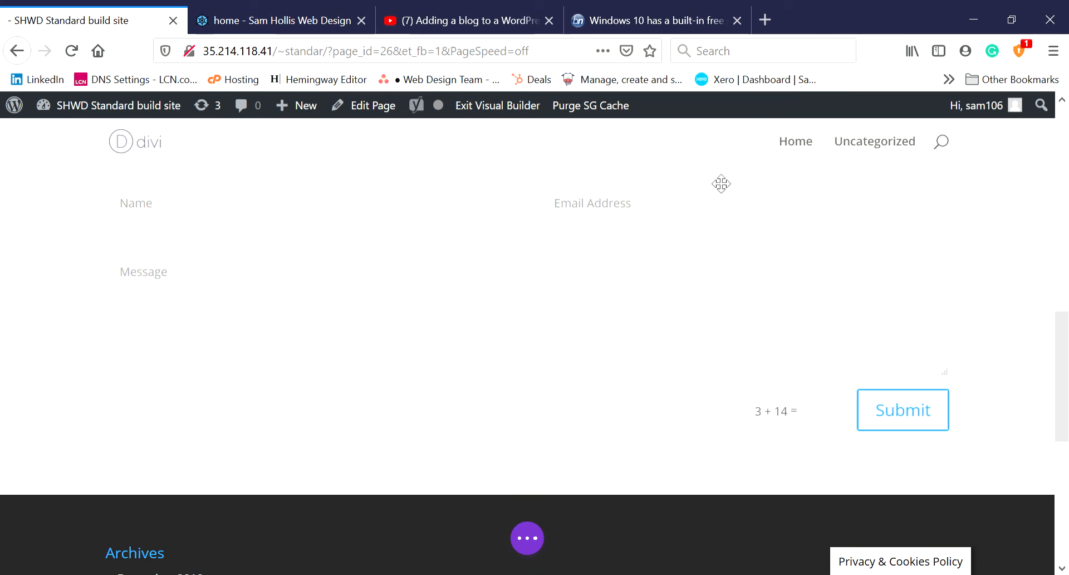
# Insert a Button module directly below the contact form.
pyautogui.scroll(3, 451, 279)
pyautogui.scroll(-6, 451, 279)
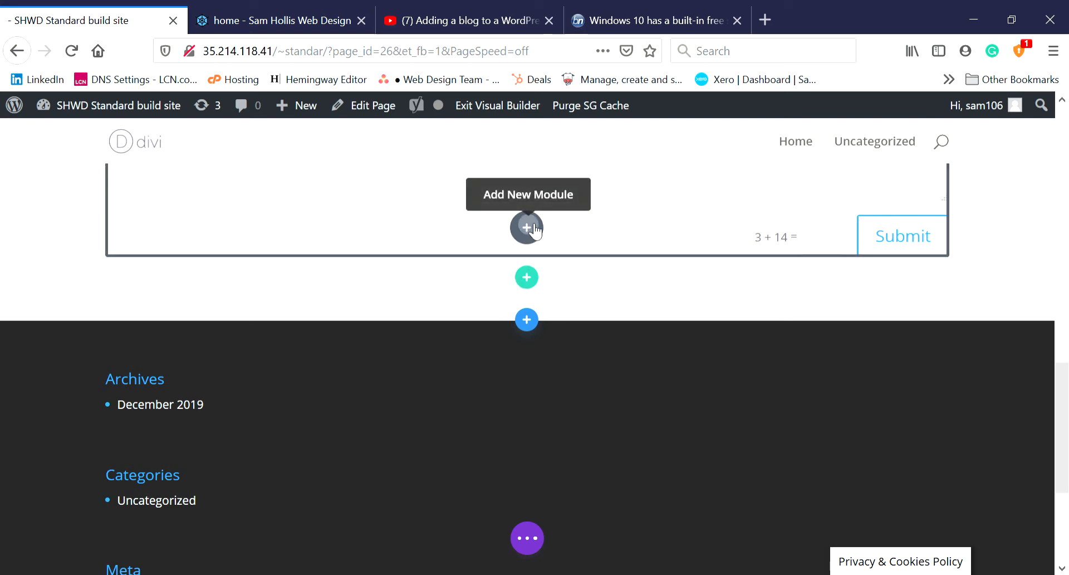
pyautogui.click(527, 227)
pyautogui.scroll(-2, 624, 379)
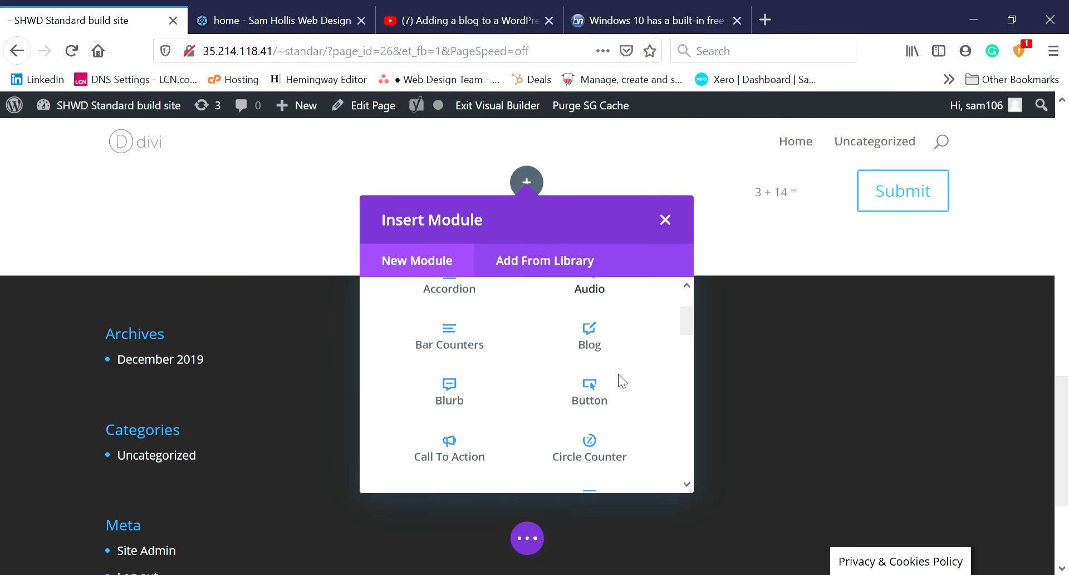
pyautogui.click(597, 370)
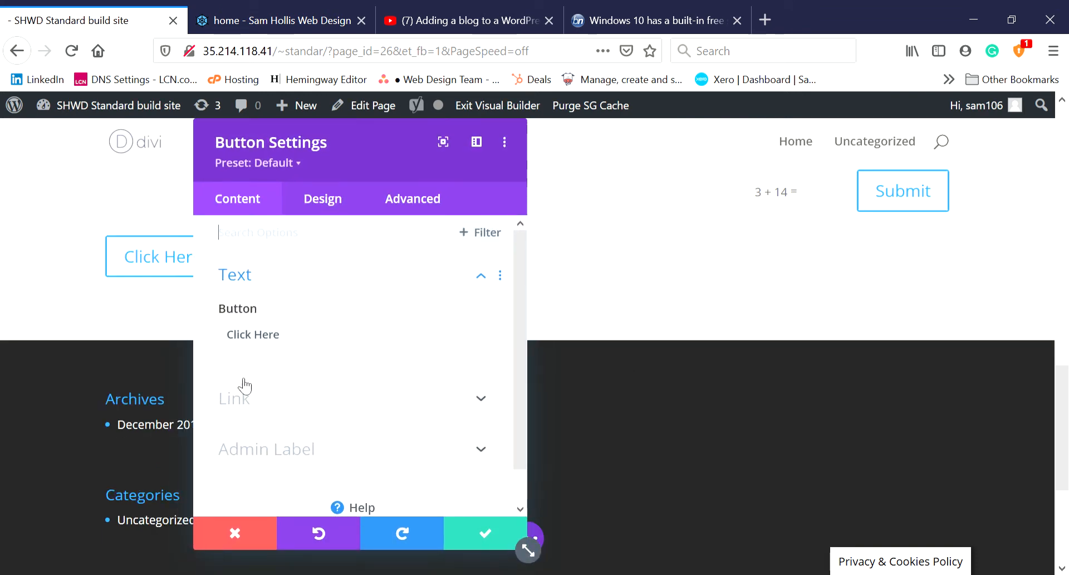
# Move the settings window clear of the new button and set the button's text to "I am a button".
pyautogui.moveTo(346, 158); pyautogui.dragTo(669, 167)
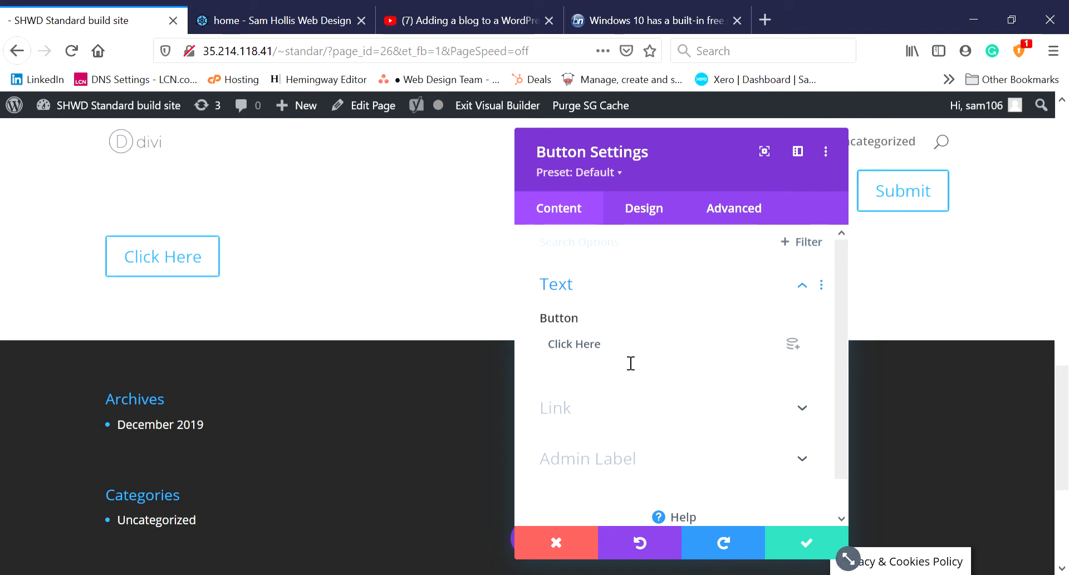
pyautogui.moveTo(629, 361); pyautogui.dragTo(431, 337)
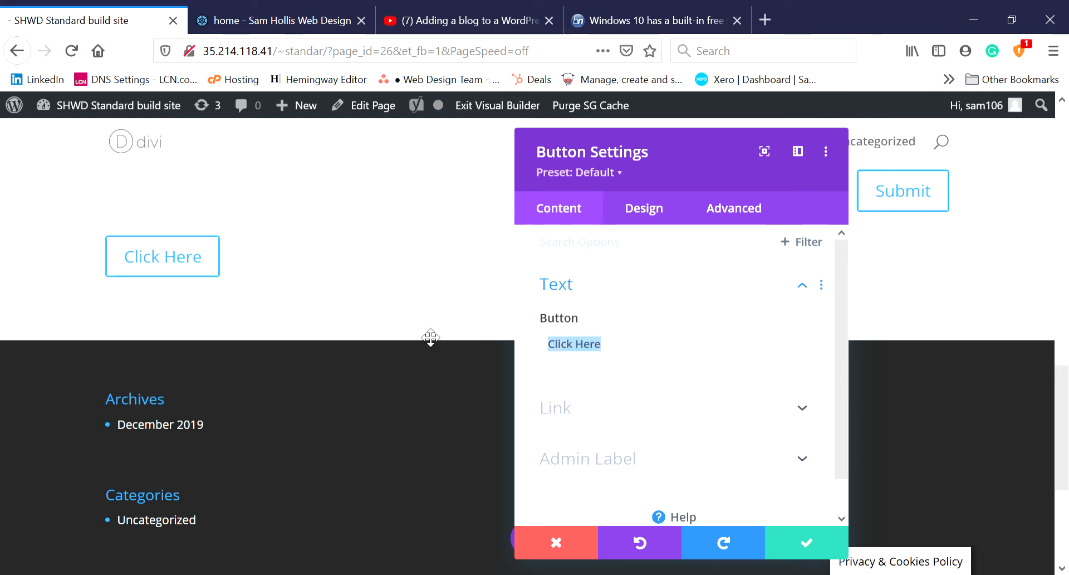
pyautogui.write('I am a button')
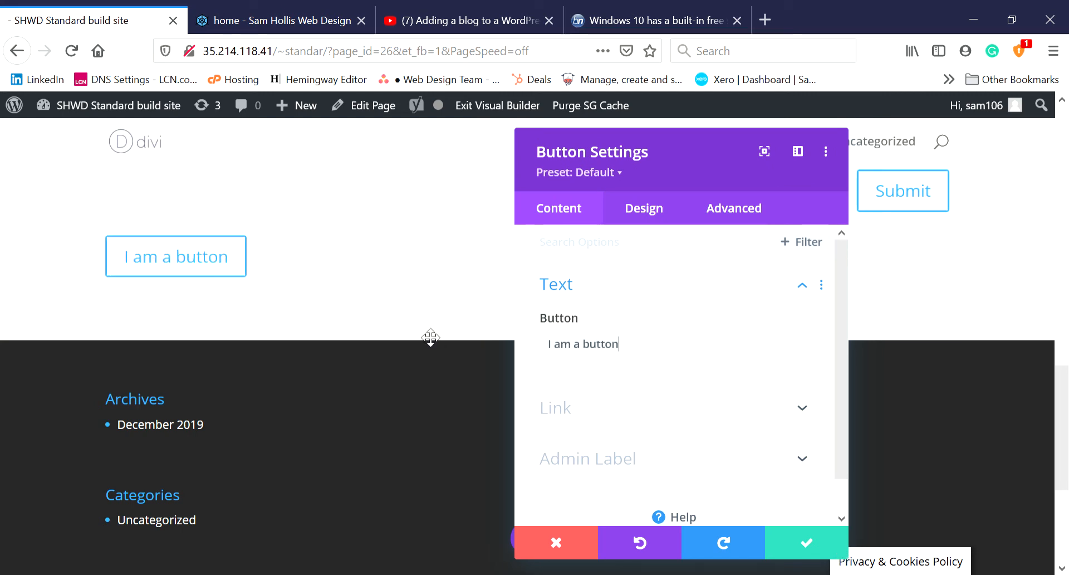
# Examine the button's link URL and link target options and its design categories.
pyautogui.click(586, 413)
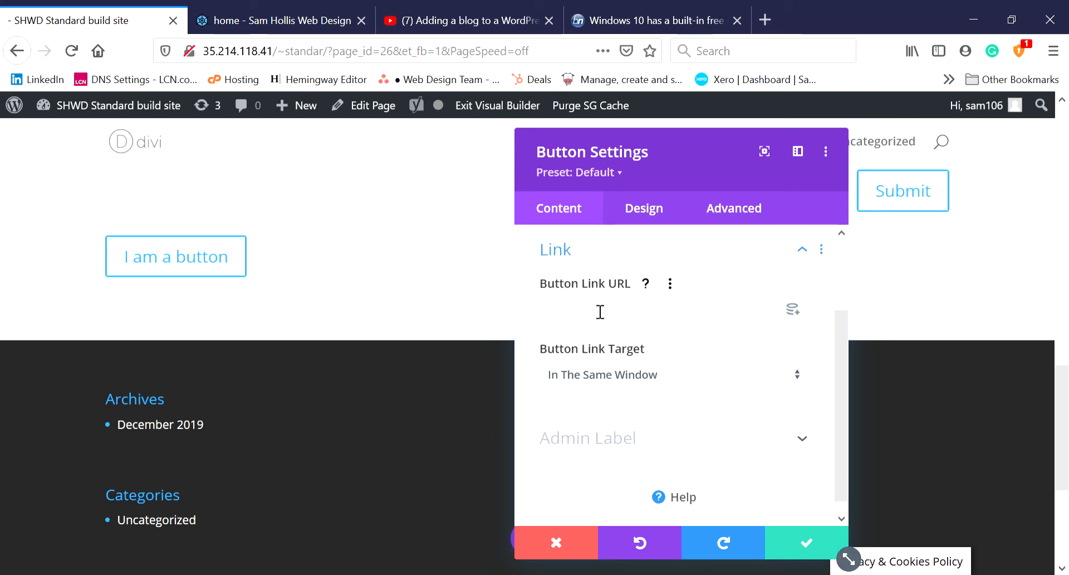
pyautogui.click(600, 311)
pyautogui.scroll(3, 557, 439)
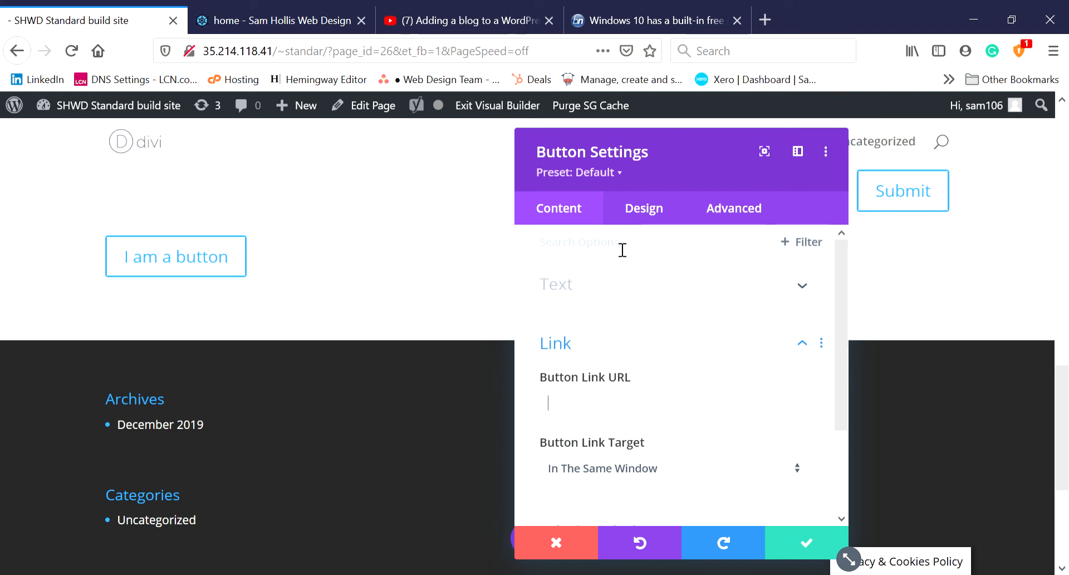
pyautogui.click(641, 215)
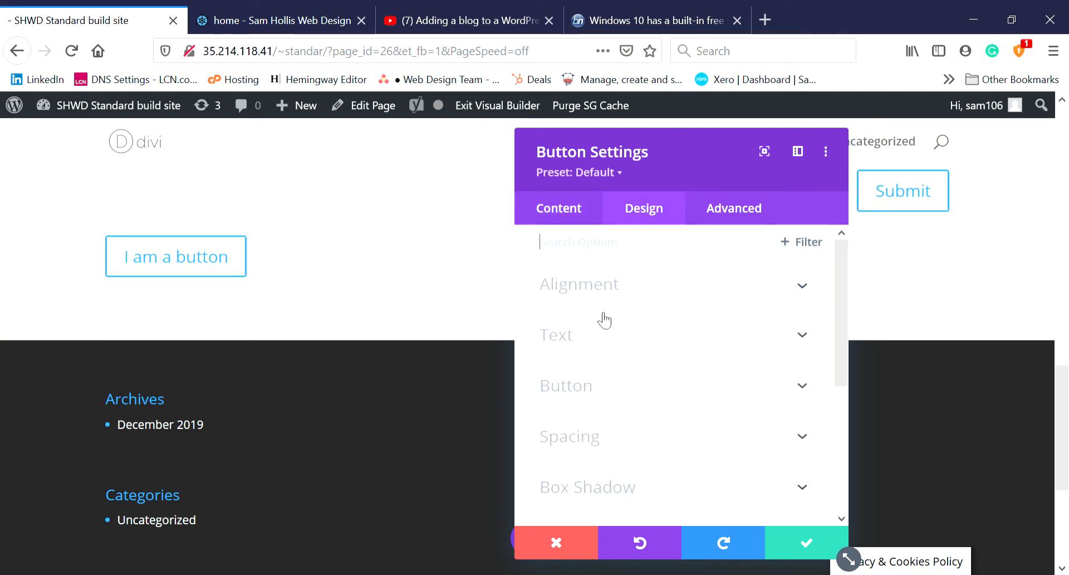
pyautogui.click(561, 208)
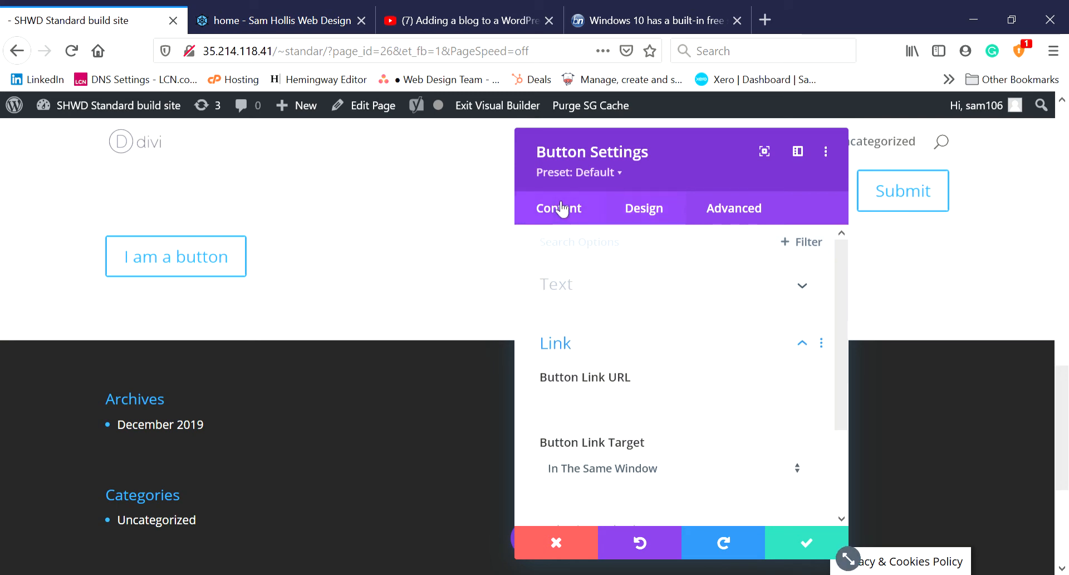
# Try the Light text color on the button and return it to Dark.
pyautogui.click(639, 202)
pyautogui.click(572, 338)
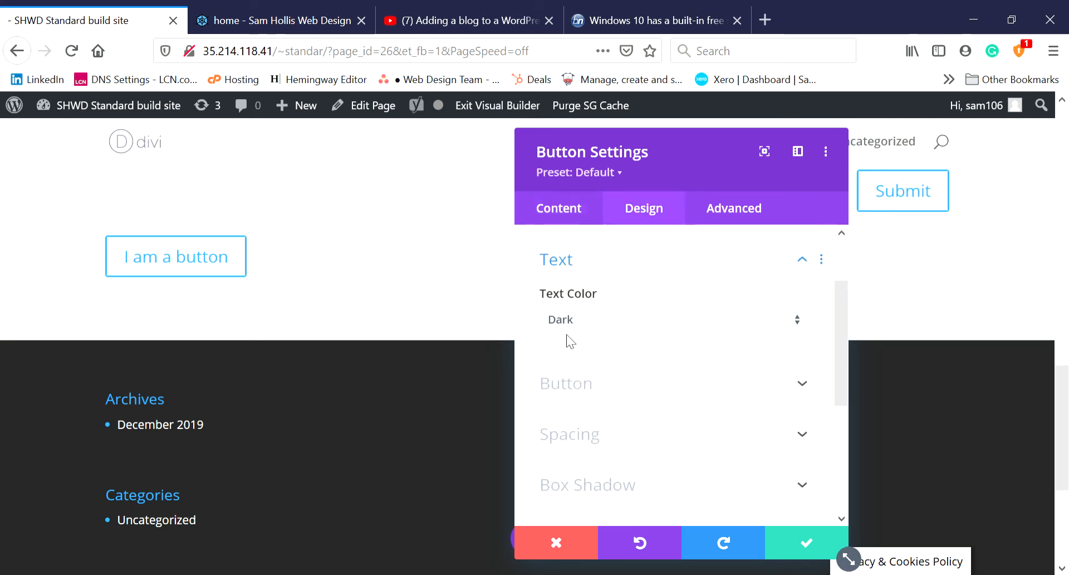
pyautogui.click(579, 311)
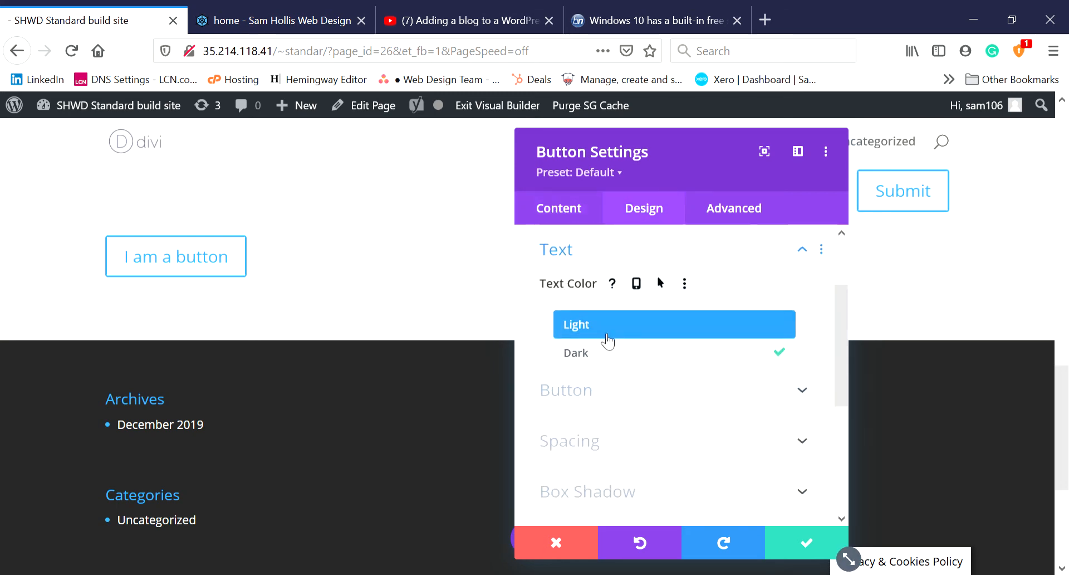
pyautogui.click(596, 331)
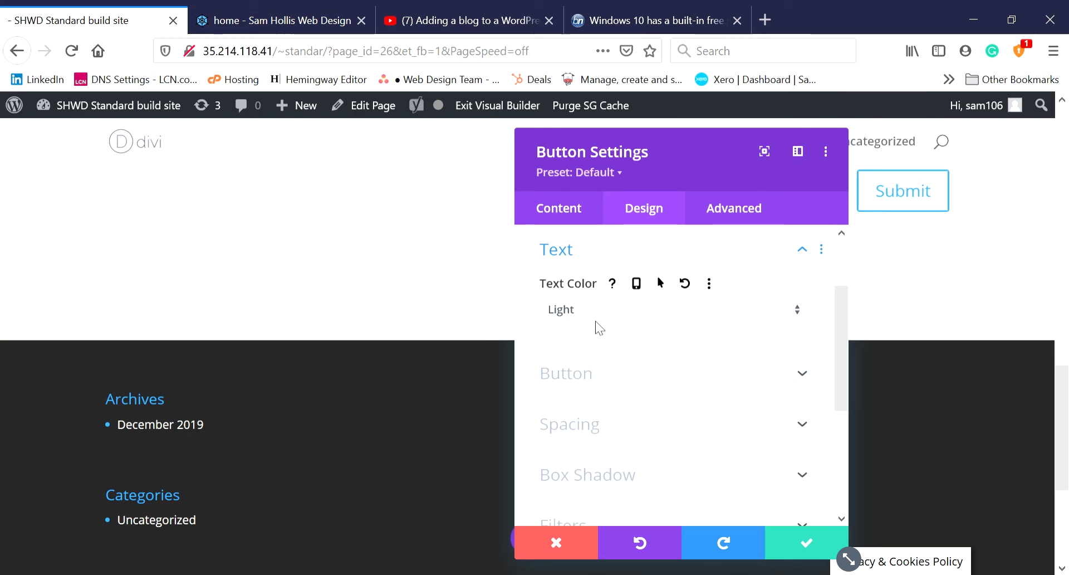
pyautogui.click(592, 316)
pyautogui.click(611, 356)
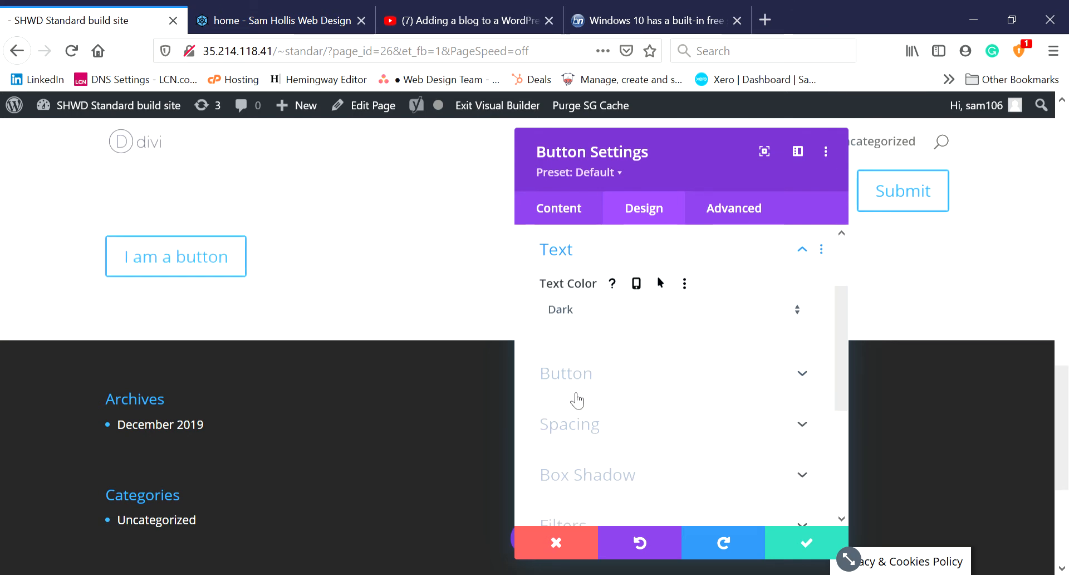
# Enable custom styles for the button, with a text size of 35px and red text.
pyautogui.click(589, 375)
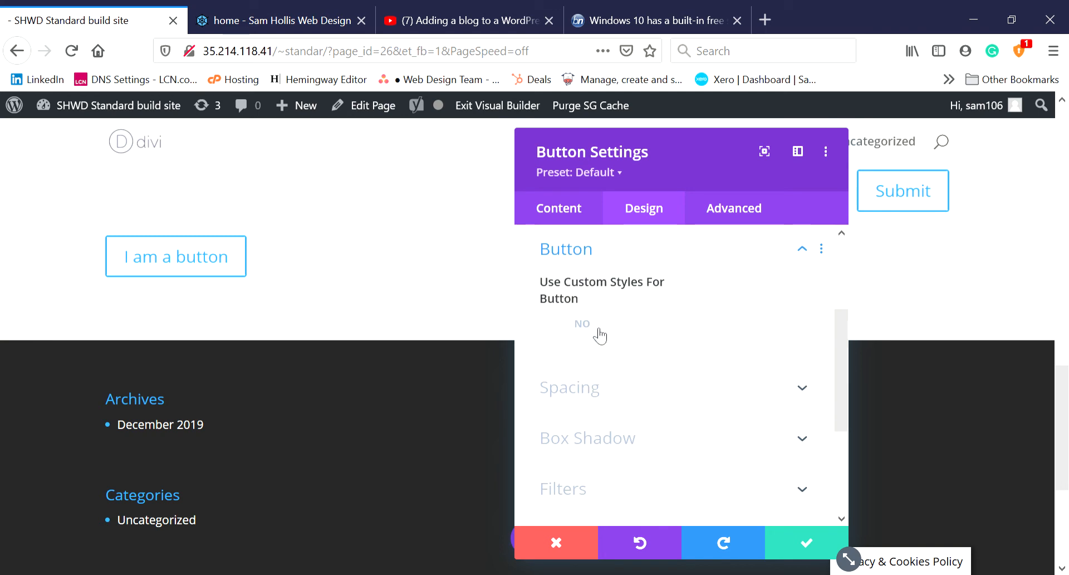
pyautogui.click(589, 329)
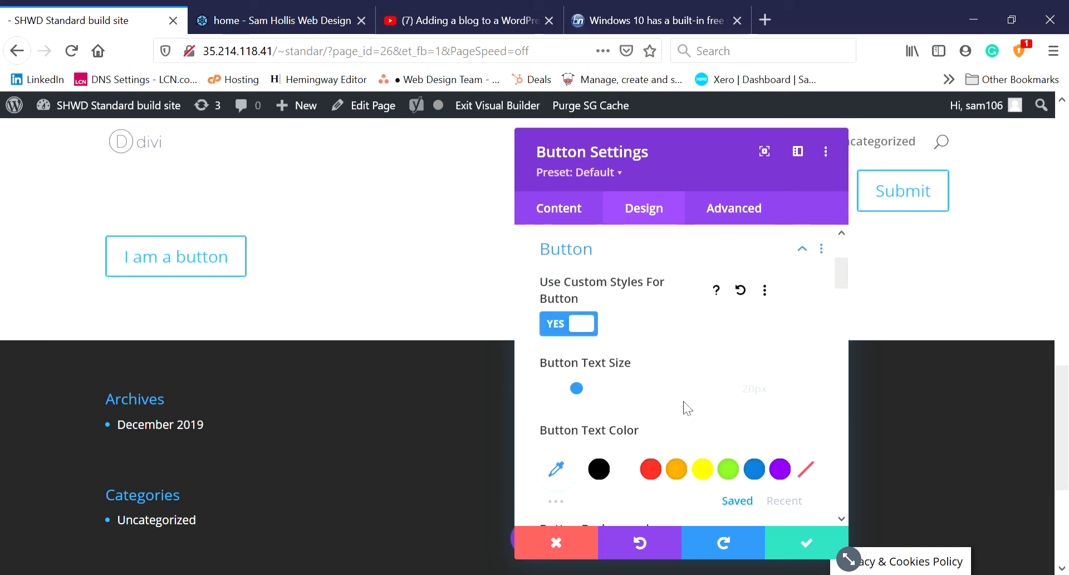
pyautogui.moveTo(578, 389); pyautogui.dragTo(601, 388)
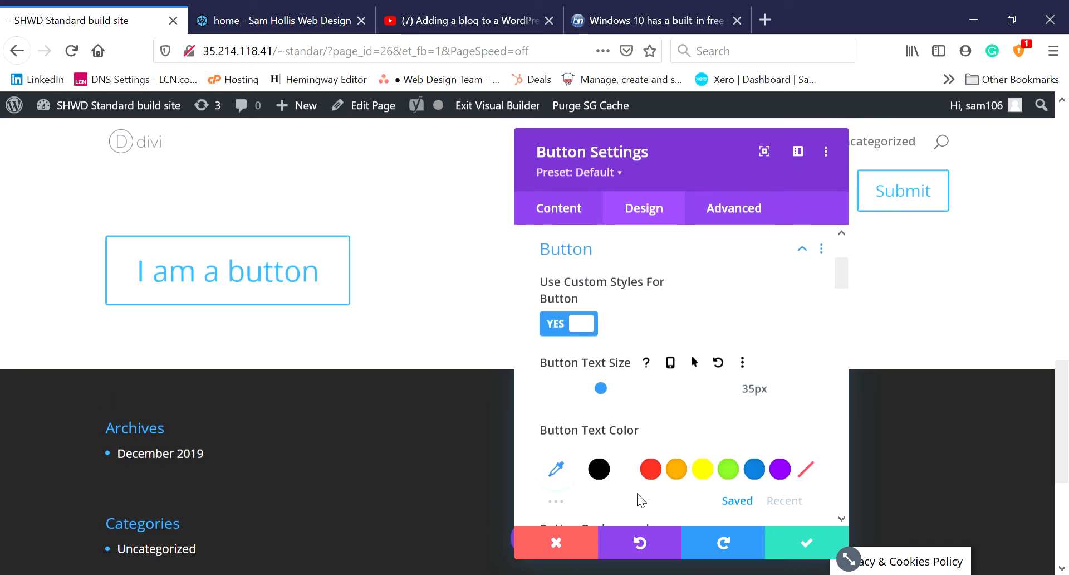
pyautogui.scroll(-2, 657, 445)
pyautogui.click(654, 371)
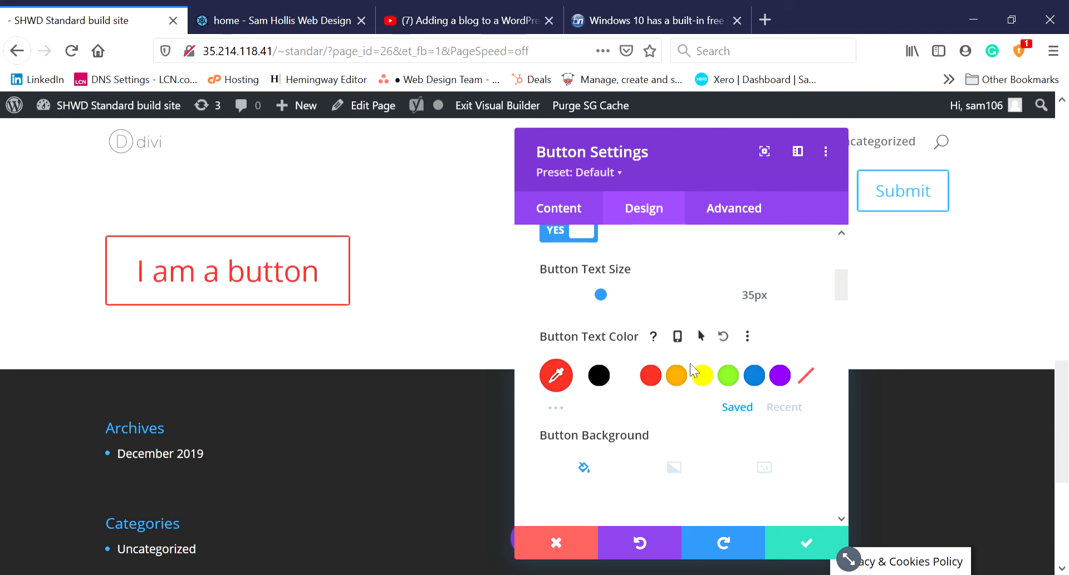
# Set the button's border width to 19px and save the module settings.
pyautogui.scroll(-4, 691, 362)
pyautogui.scroll(-4, 697, 371)
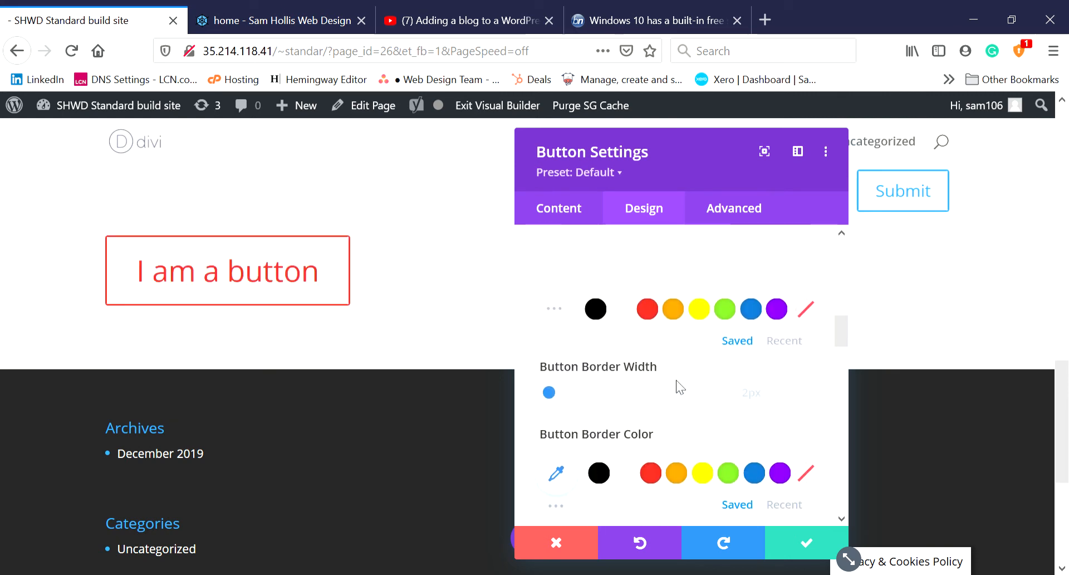
pyautogui.scroll(-2, 613, 442)
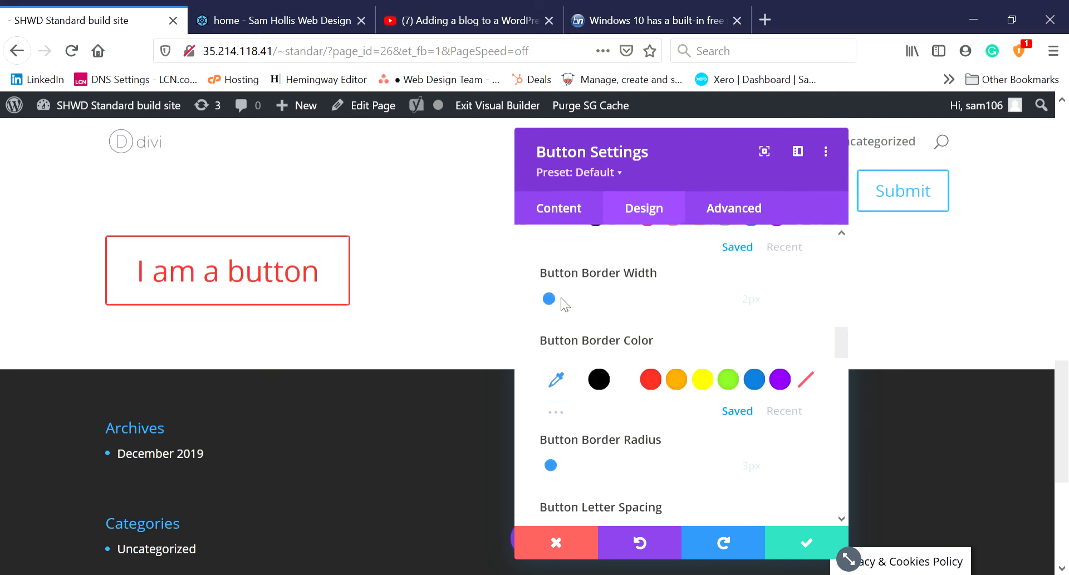
pyautogui.moveTo(565, 300); pyautogui.dragTo(577, 299)
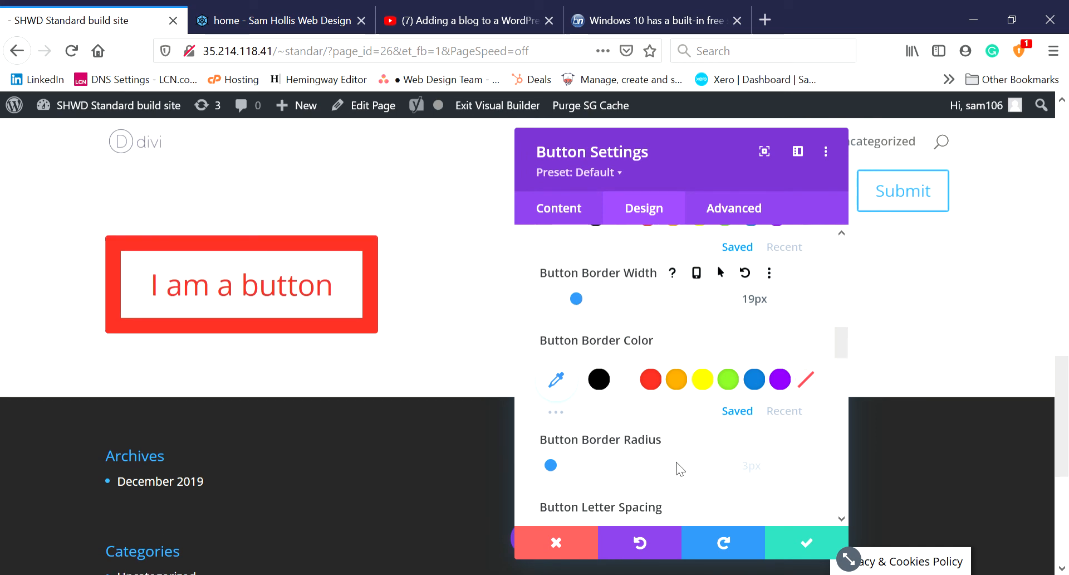
pyautogui.click(799, 545)
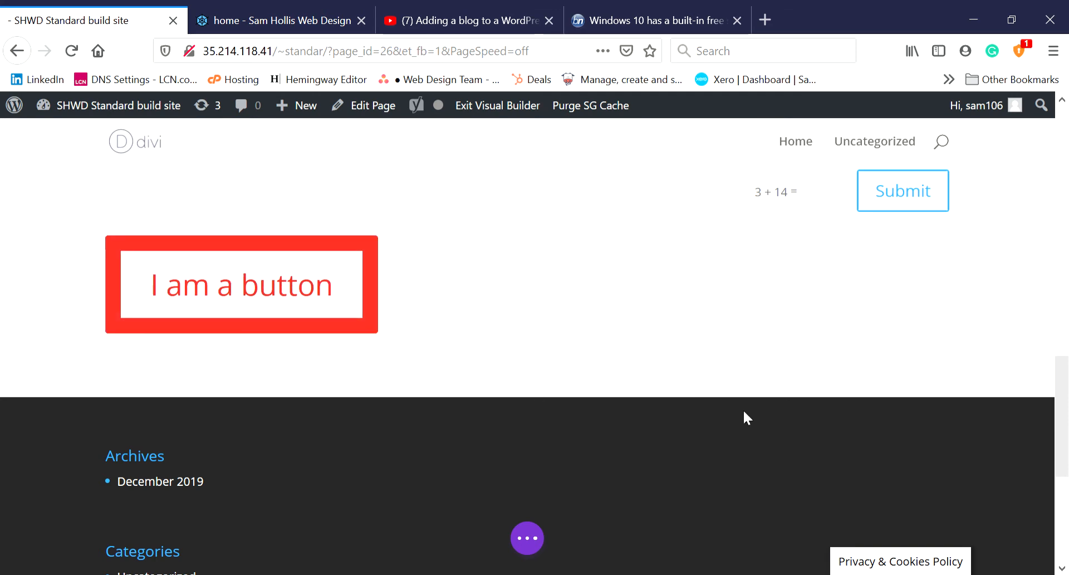
pyautogui.scroll(8, 730, 404)
pyautogui.scroll(5, 731, 402)
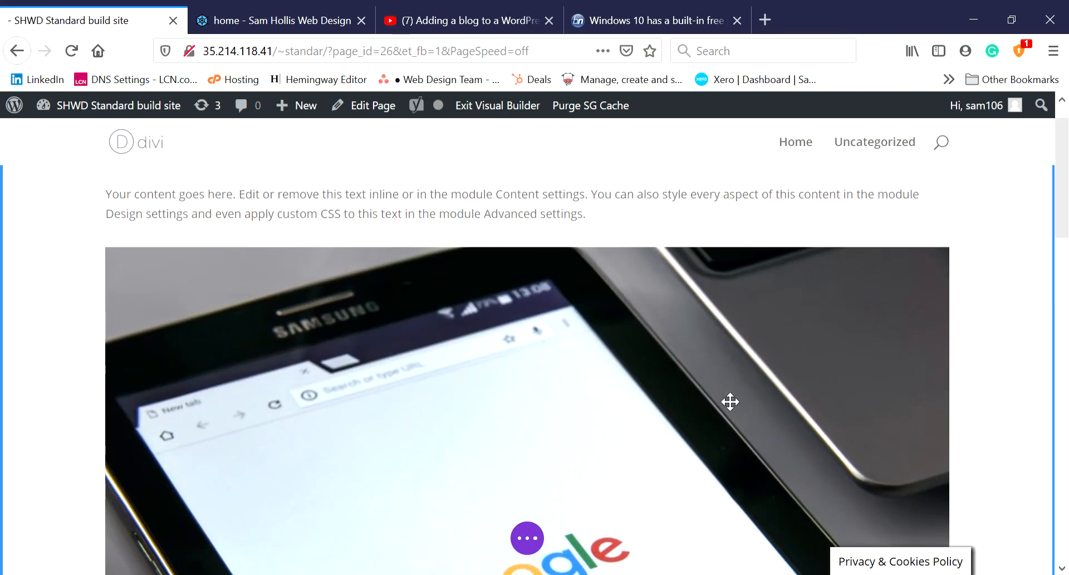
pyautogui.scroll(-10, 405, 320)
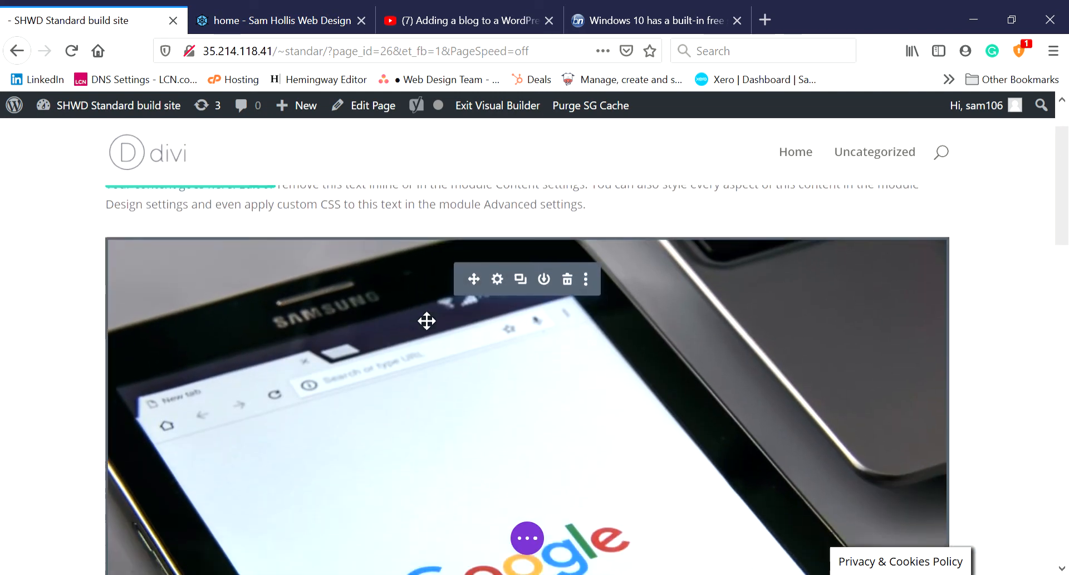
# Change the existing row's column structure from one column to two equal columns.
pyautogui.scroll(-3, 435, 335)
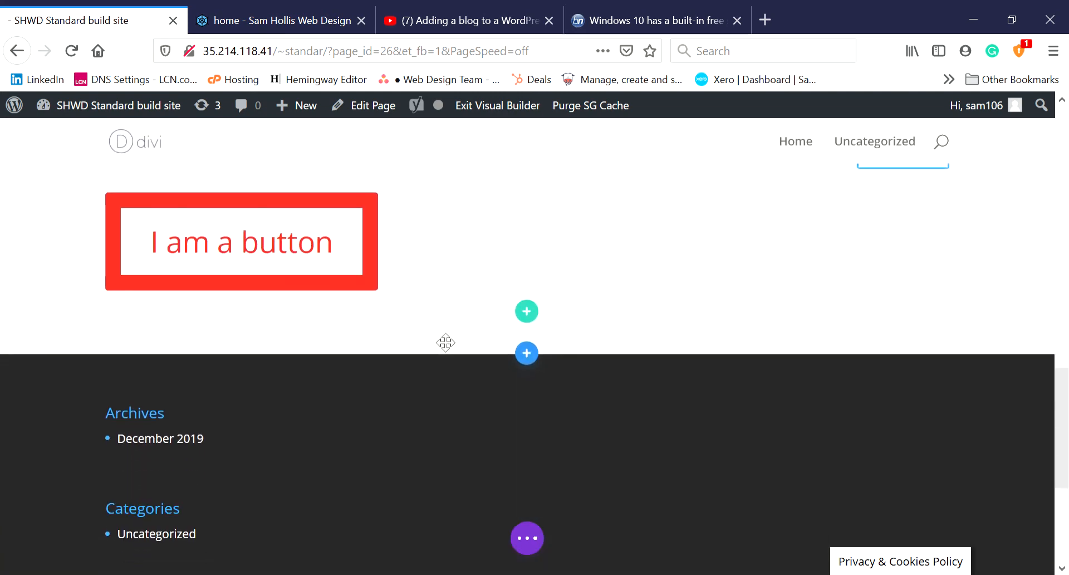
pyautogui.scroll(12, 444, 342)
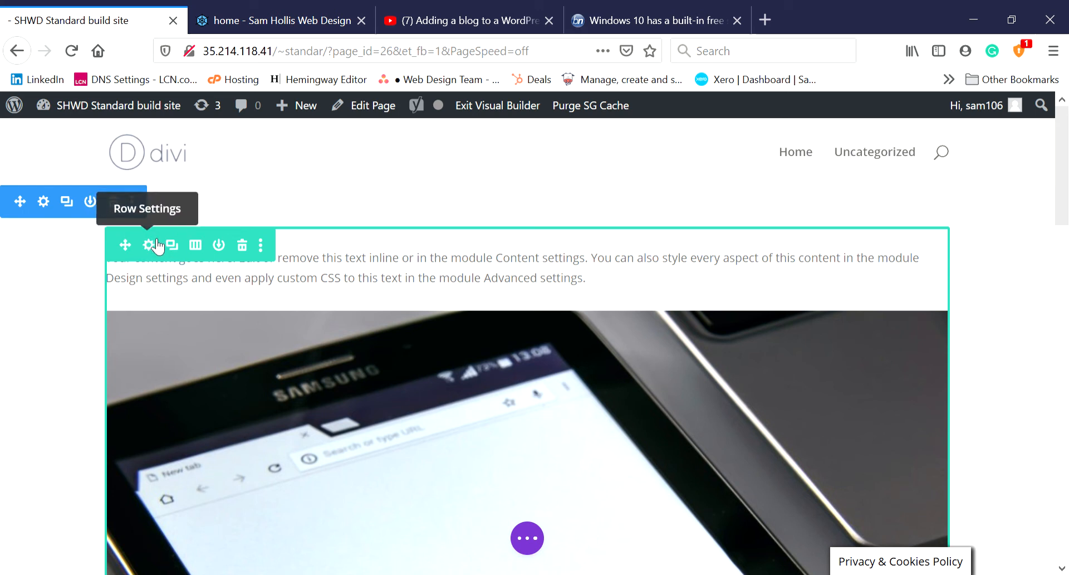
pyautogui.click(198, 245)
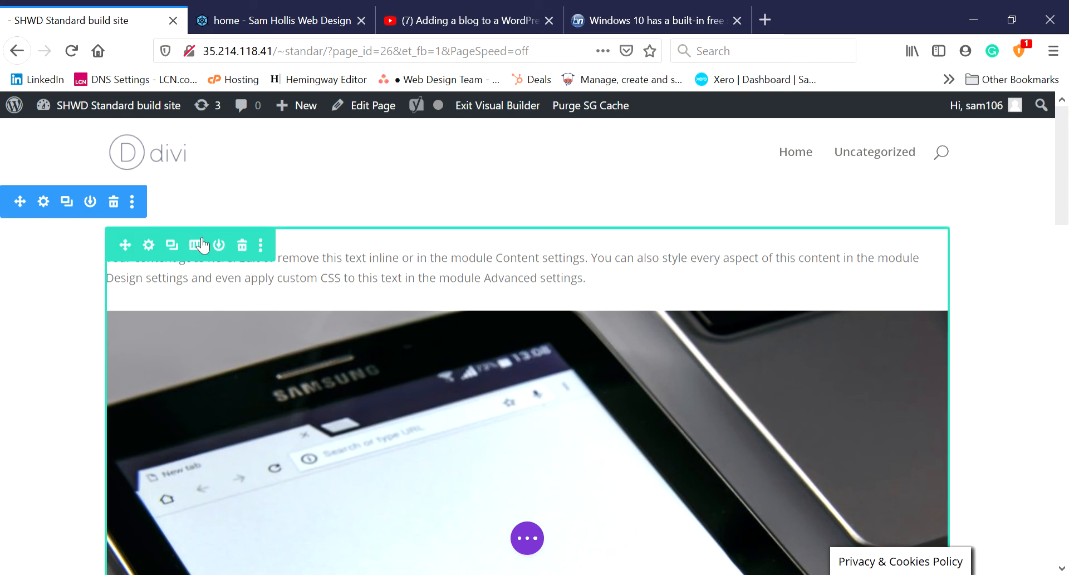
pyautogui.click(198, 250)
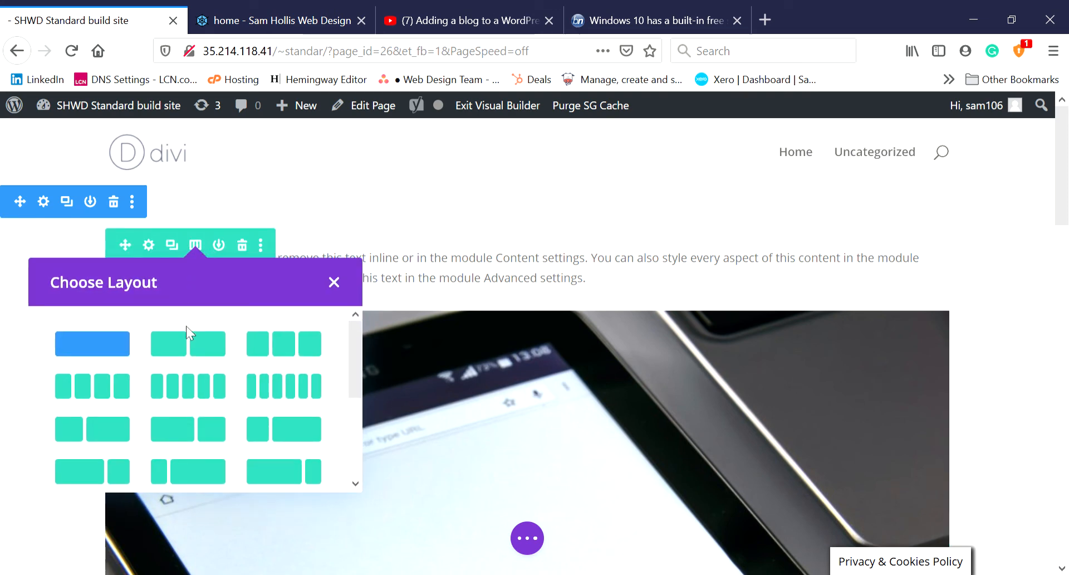
pyautogui.click(201, 348)
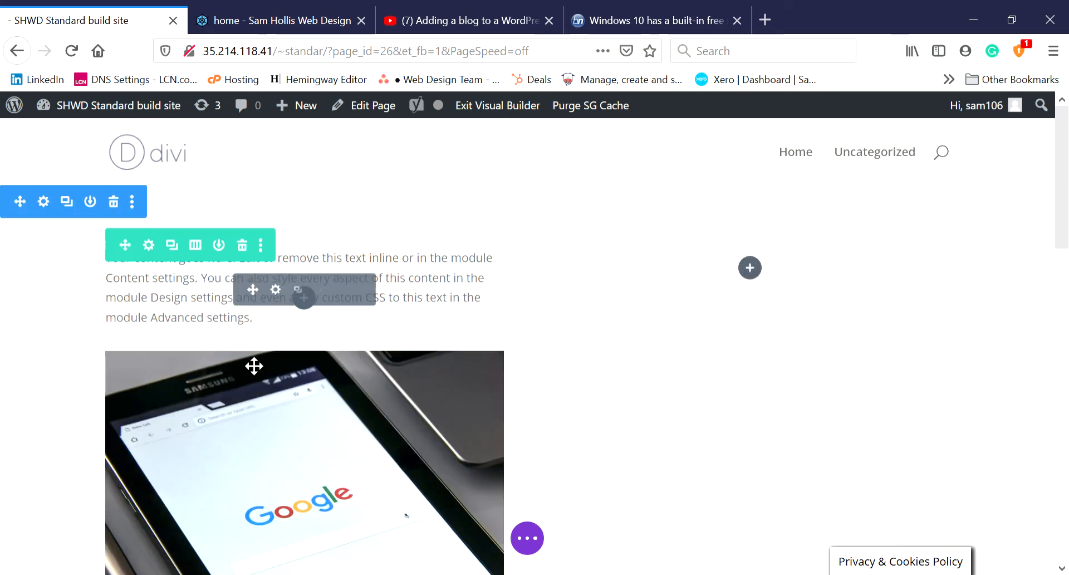
# Move the image module out of the first column into the empty second column of the row.
pyautogui.scroll(-10, 429, 367)
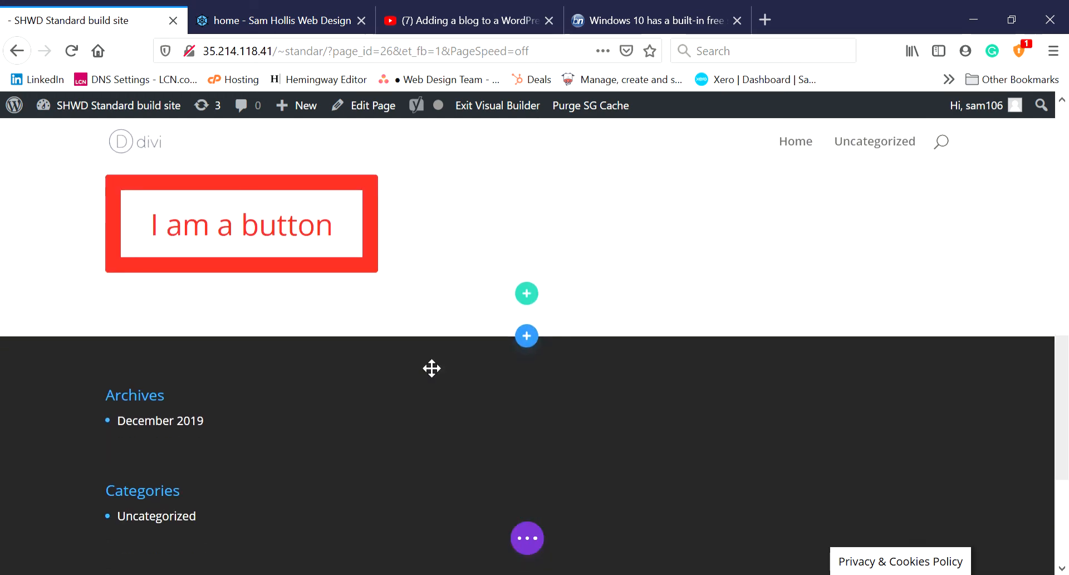
pyautogui.scroll(8, 432, 367)
pyautogui.scroll(3, 417, 362)
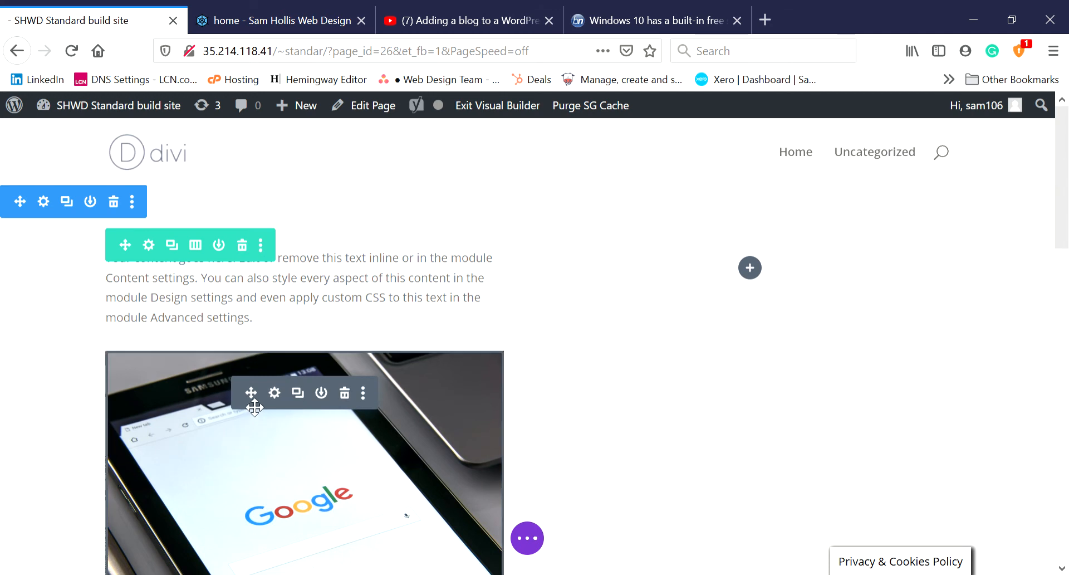
pyautogui.moveTo(251, 393); pyautogui.dragTo(613, 337)
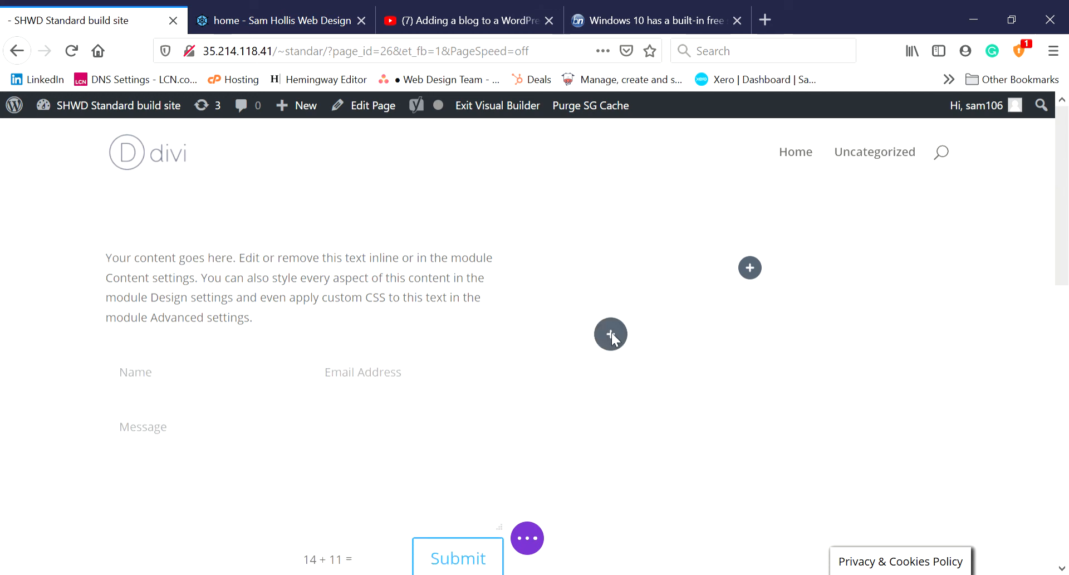
pyautogui.moveTo(658, 306); pyautogui.dragTo(218, 364)
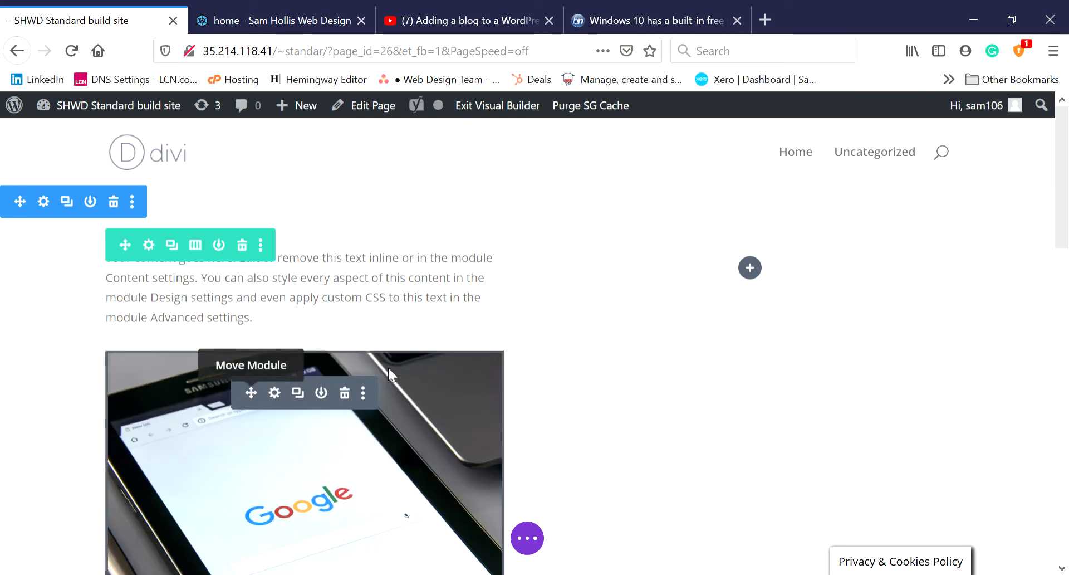
pyautogui.moveTo(257, 402); pyautogui.dragTo(690, 295)
pyautogui.scroll(-3, 567, 334)
pyautogui.scroll(3, 567, 334)
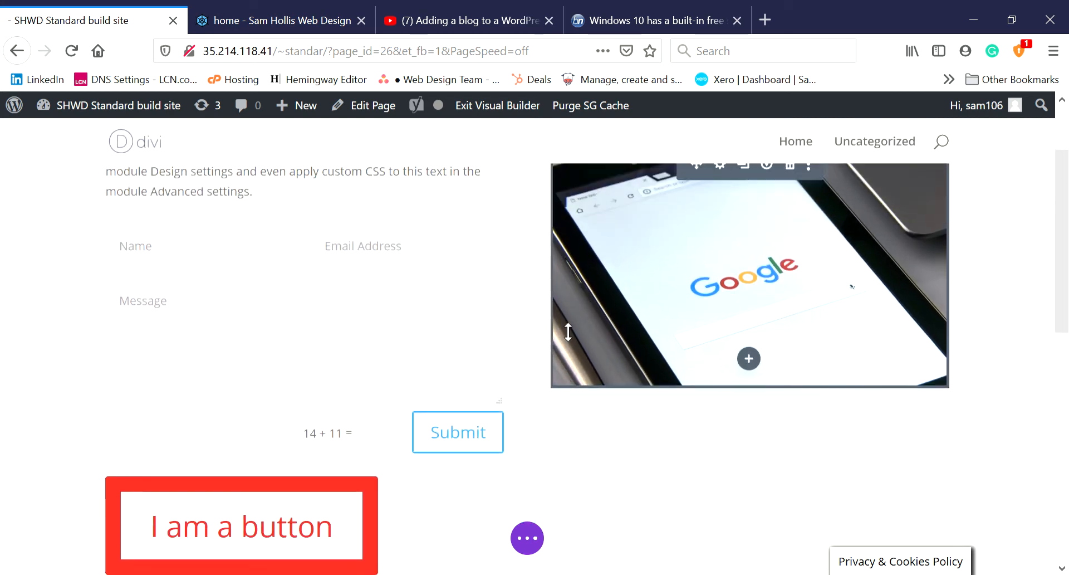
# Insert a single-column row below the two-column row and dismiss the module selection.
pyautogui.scroll(-3, 328, 368)
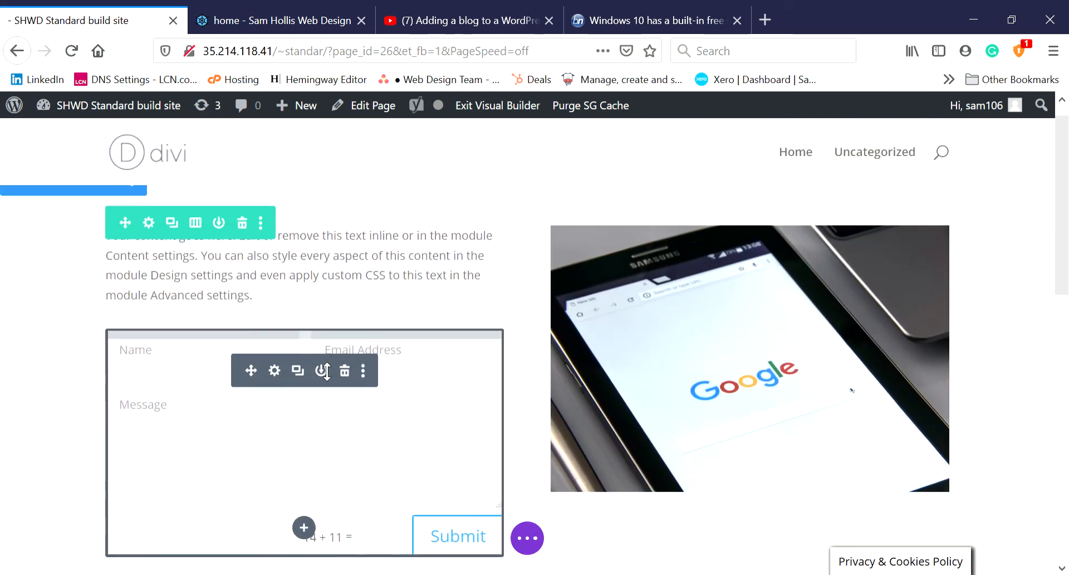
pyautogui.scroll(1, 221, 404)
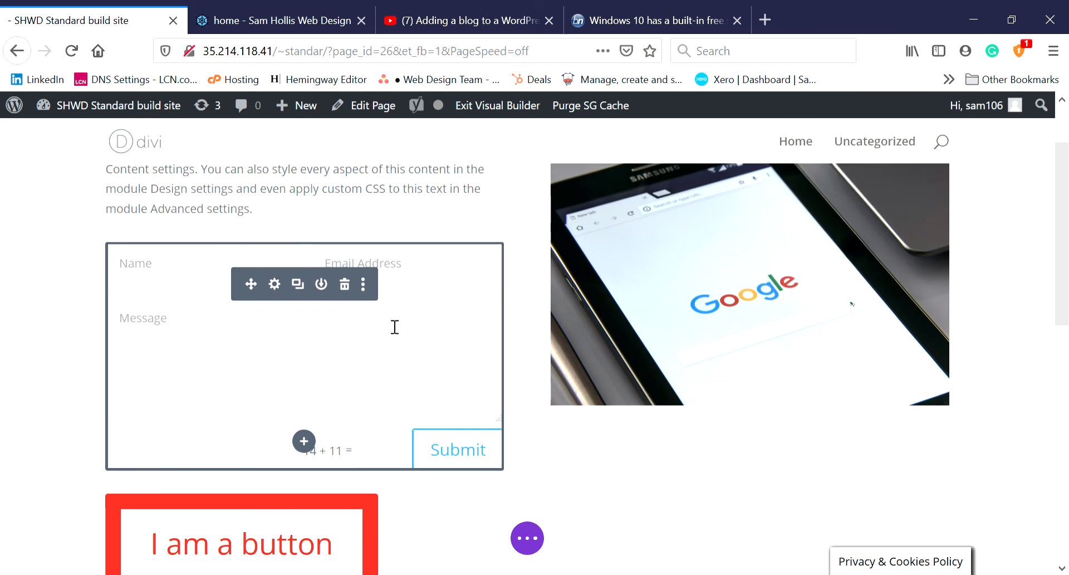
pyautogui.scroll(-4, 449, 332)
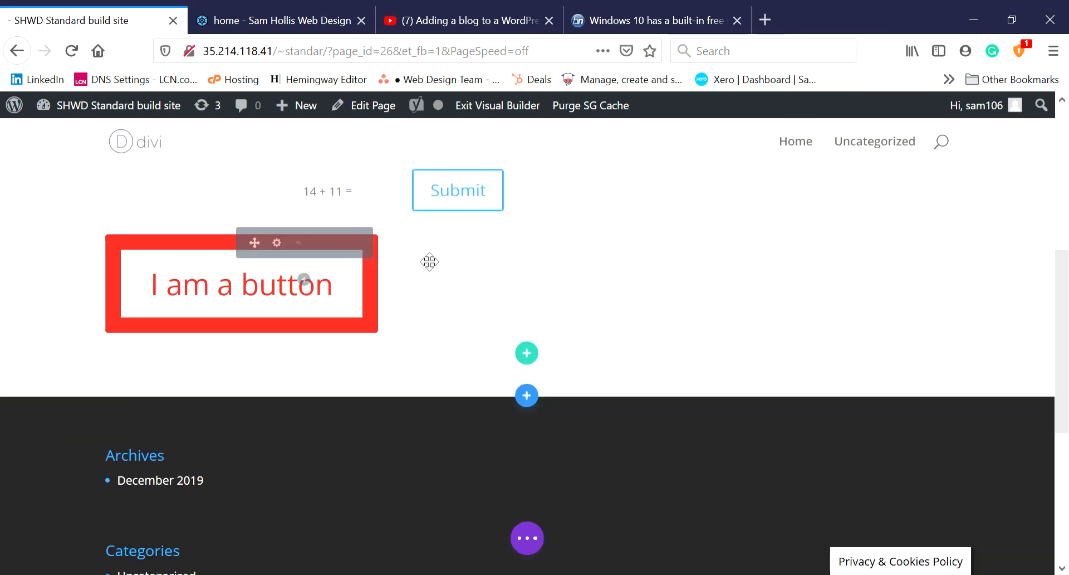
pyautogui.scroll(3, 639, 298)
pyautogui.scroll(-3, 600, 394)
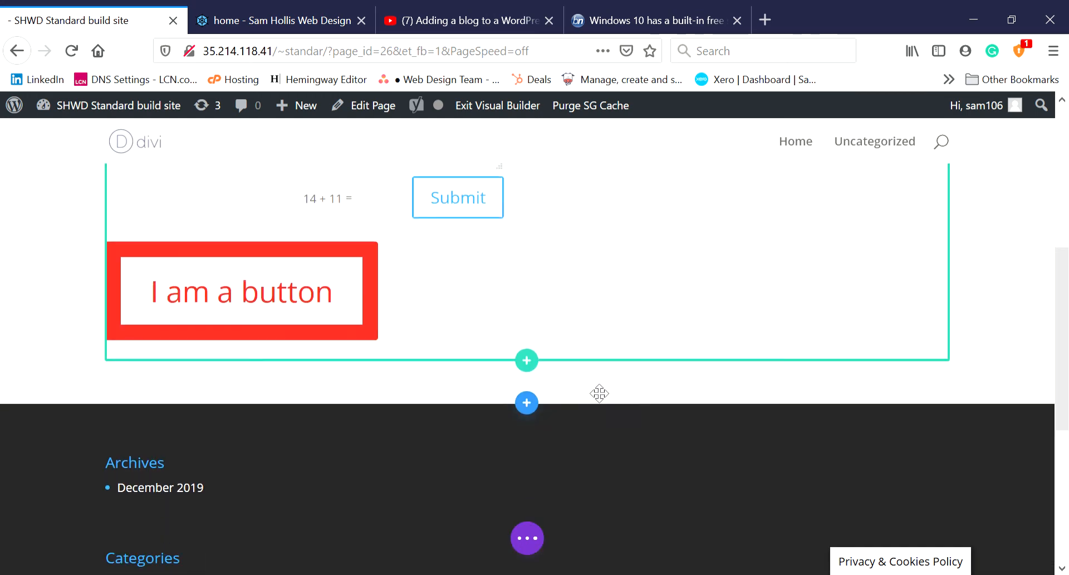
pyautogui.click(526, 356)
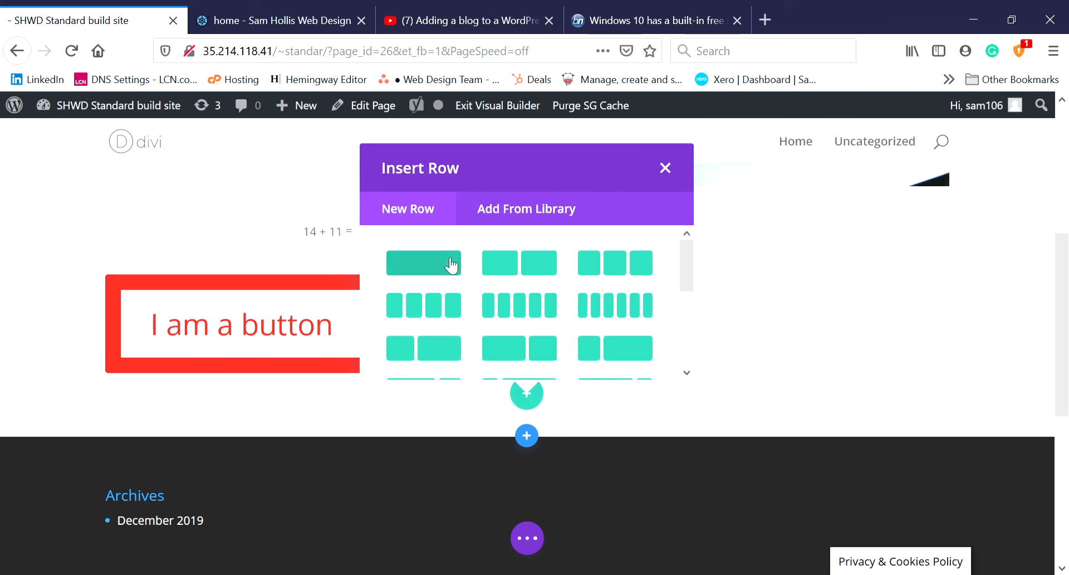
pyautogui.click(446, 263)
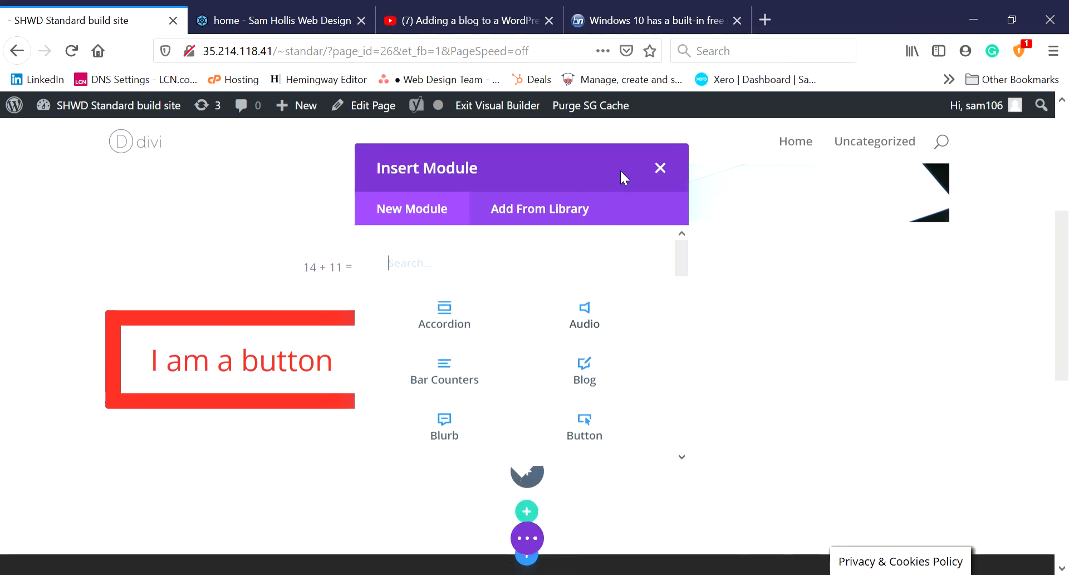
pyautogui.click(660, 168)
# Move the button module into the empty single-column row and place the contact form module beneath it.
pyautogui.scroll(-3, 635, 312)
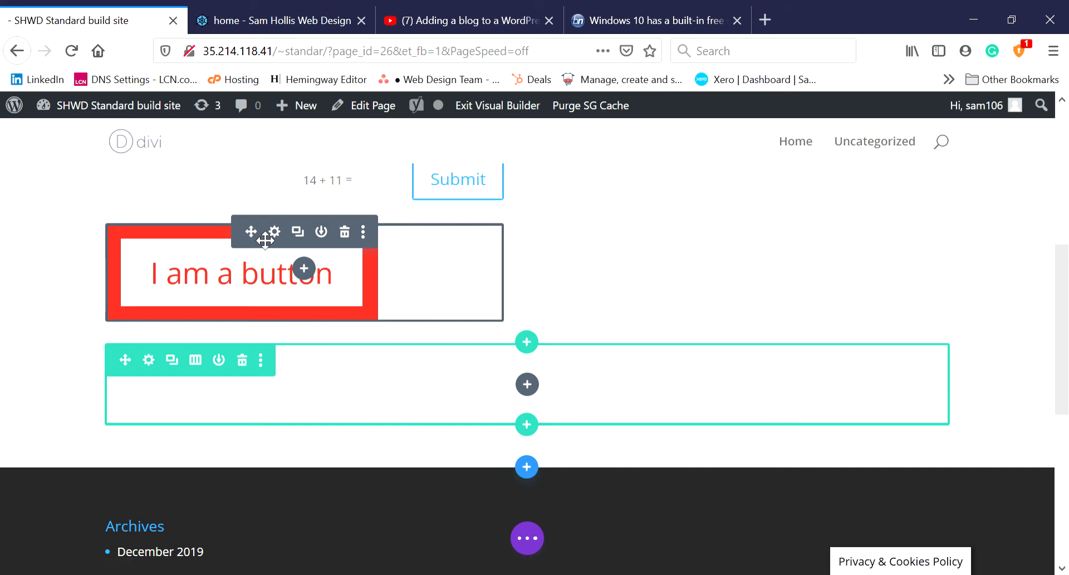
pyautogui.moveTo(258, 238); pyautogui.dragTo(494, 303)
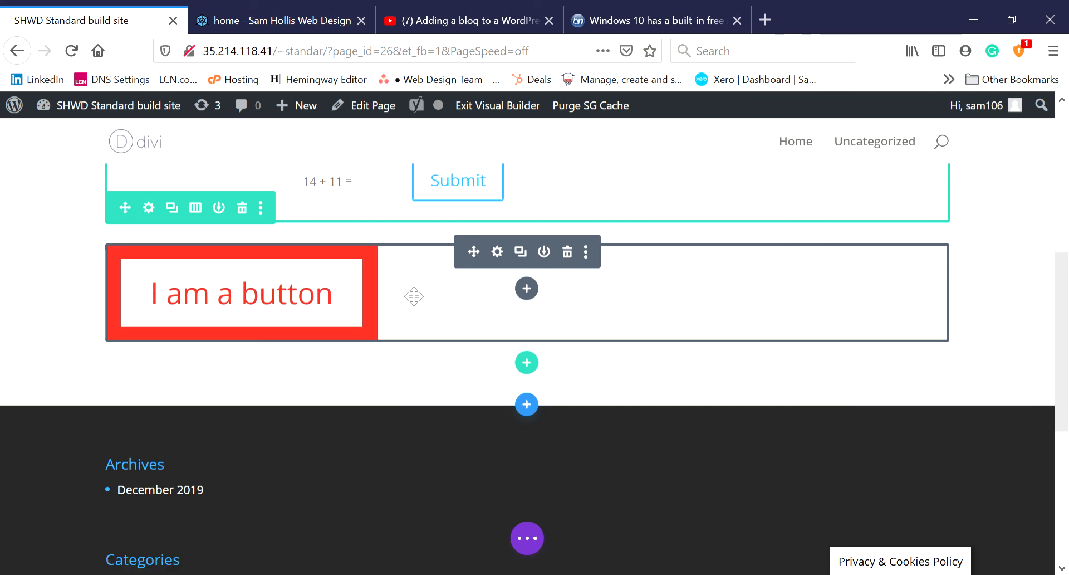
pyautogui.scroll(5, 413, 296)
pyautogui.scroll(1, 405, 298)
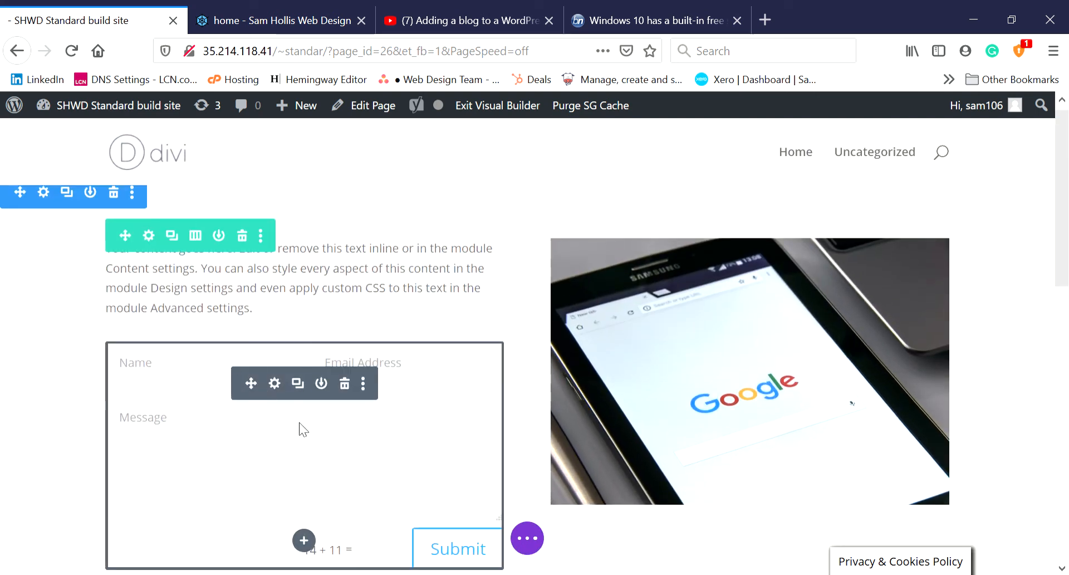
pyautogui.click(345, 383)
pyautogui.scroll(-6, 407, 504)
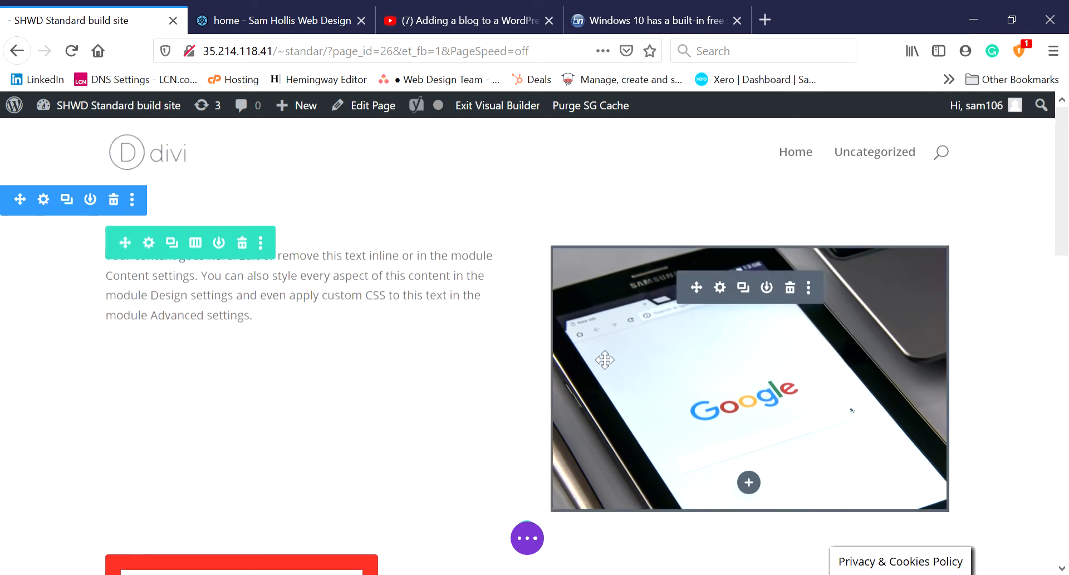
# Set the button's alignment to center and save the module settings.
pyautogui.scroll(-3, 605, 360)
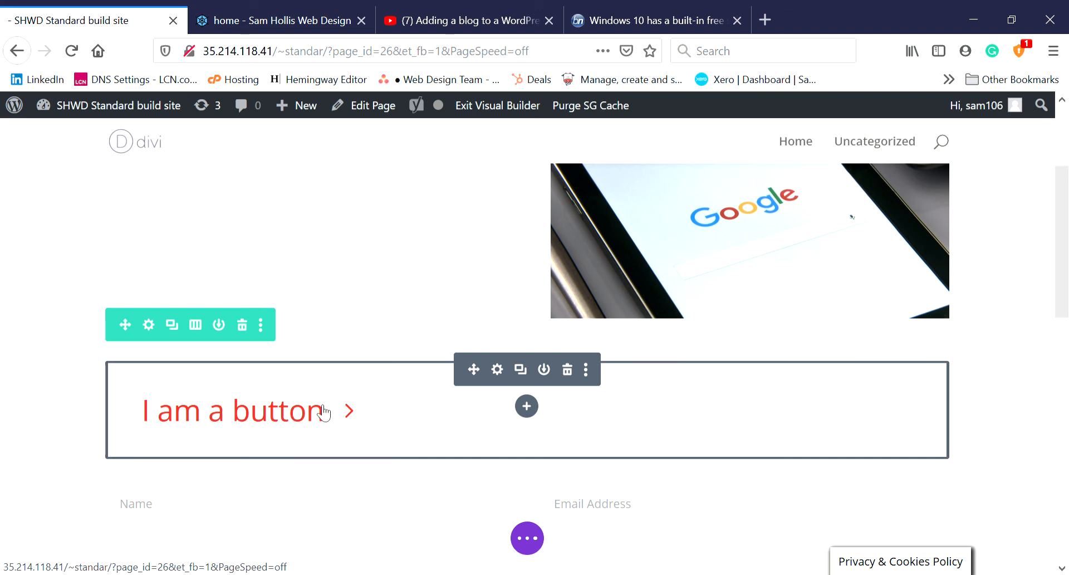
pyautogui.click(497, 370)
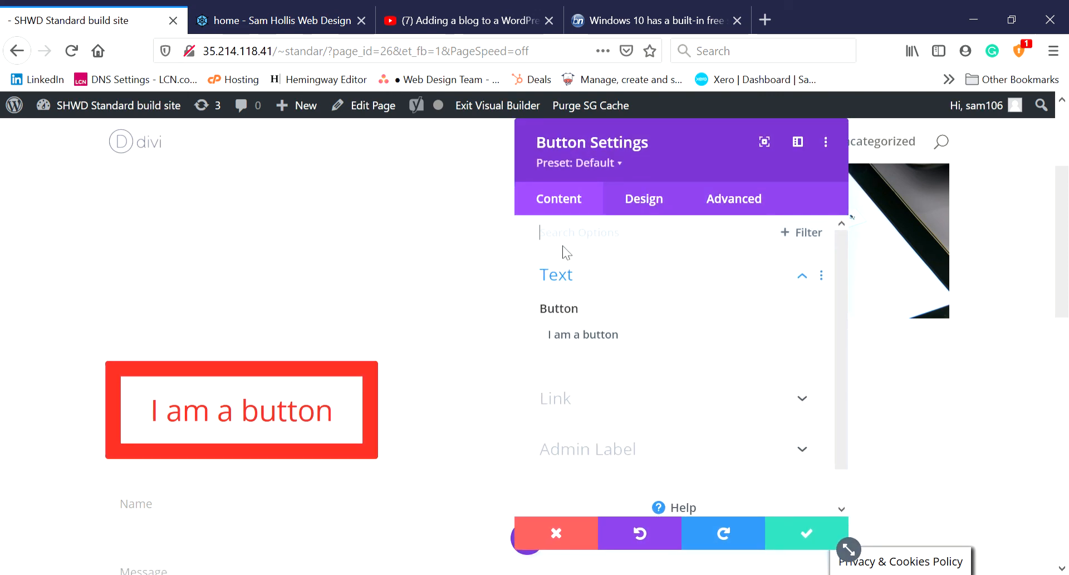
pyautogui.click(662, 202)
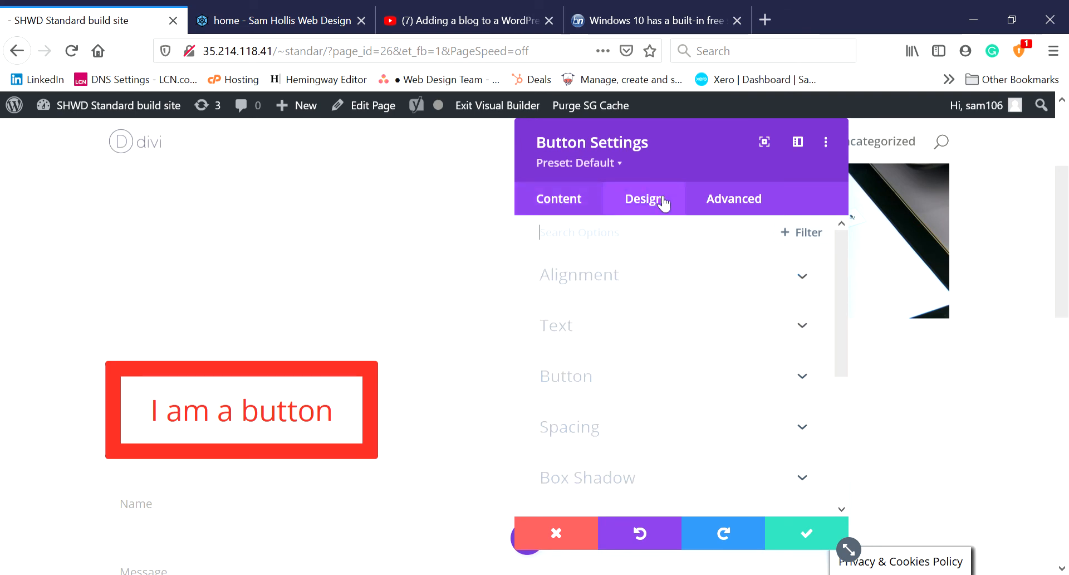
pyautogui.click(590, 278)
pyautogui.click(679, 333)
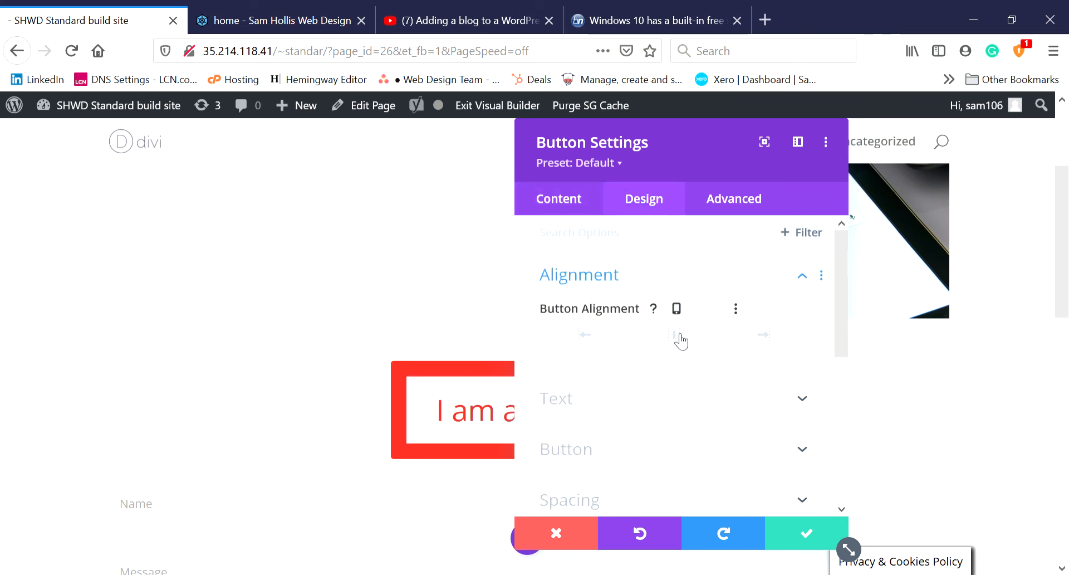
pyautogui.click(806, 533)
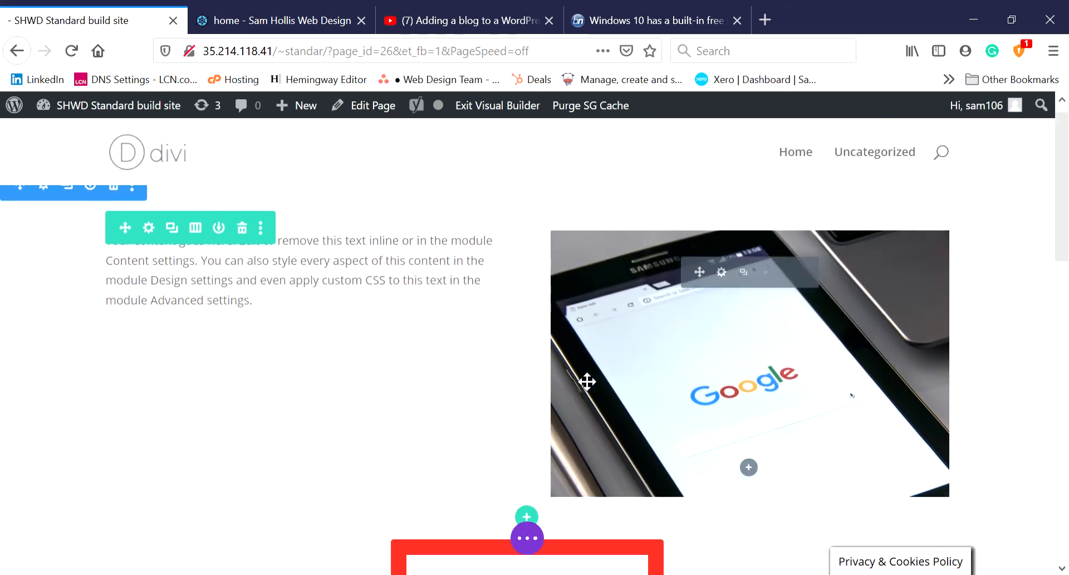
# Examine the rearranged page layout, from the text and image columns down to the button and contact form.
pyautogui.scroll(-2, 588, 382)
pyautogui.scroll(-5, 608, 360)
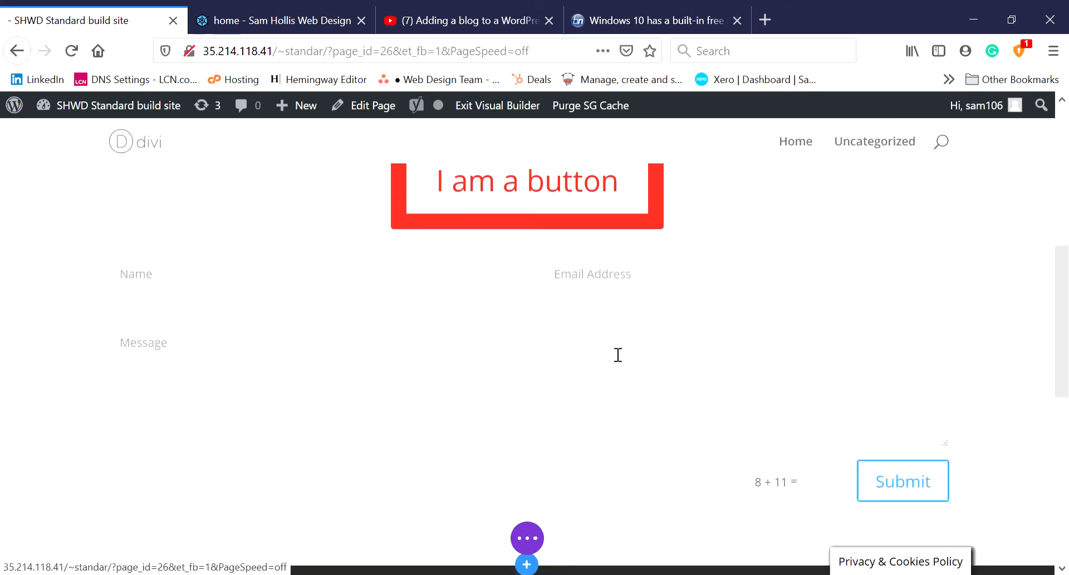
pyautogui.scroll(5, 622, 355)
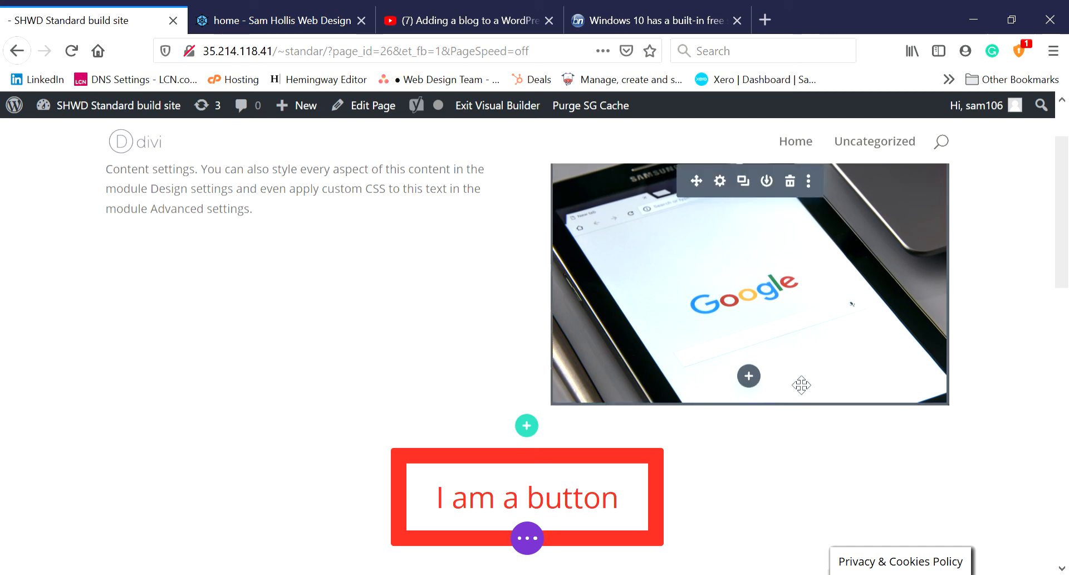
pyautogui.moveTo(269, 336); pyautogui.dragTo(79, 333)
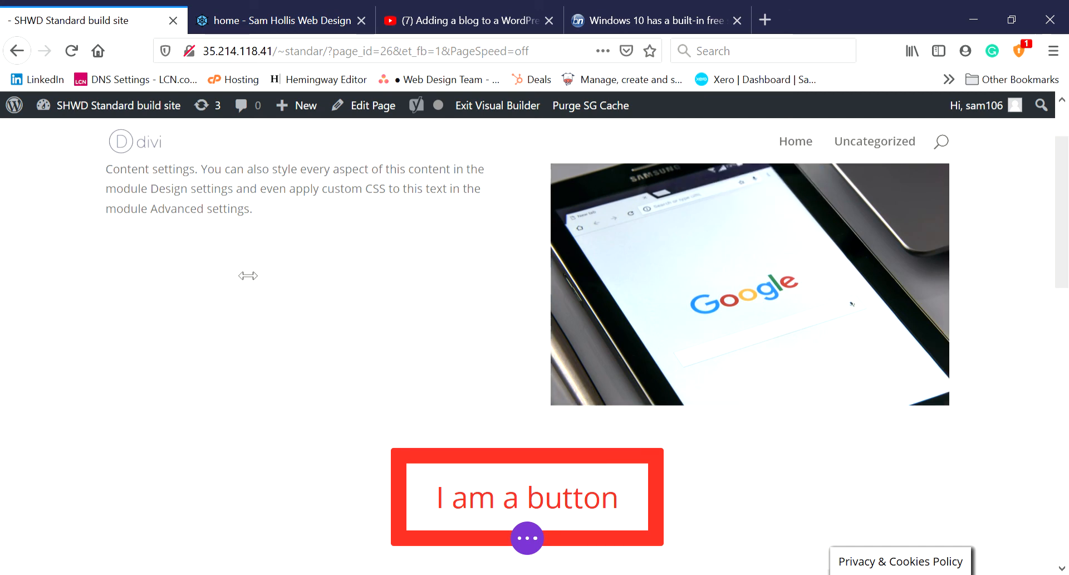
pyautogui.scroll(-5, 439, 268)
pyautogui.scroll(5, 442, 276)
pyautogui.scroll(2, 269, 330)
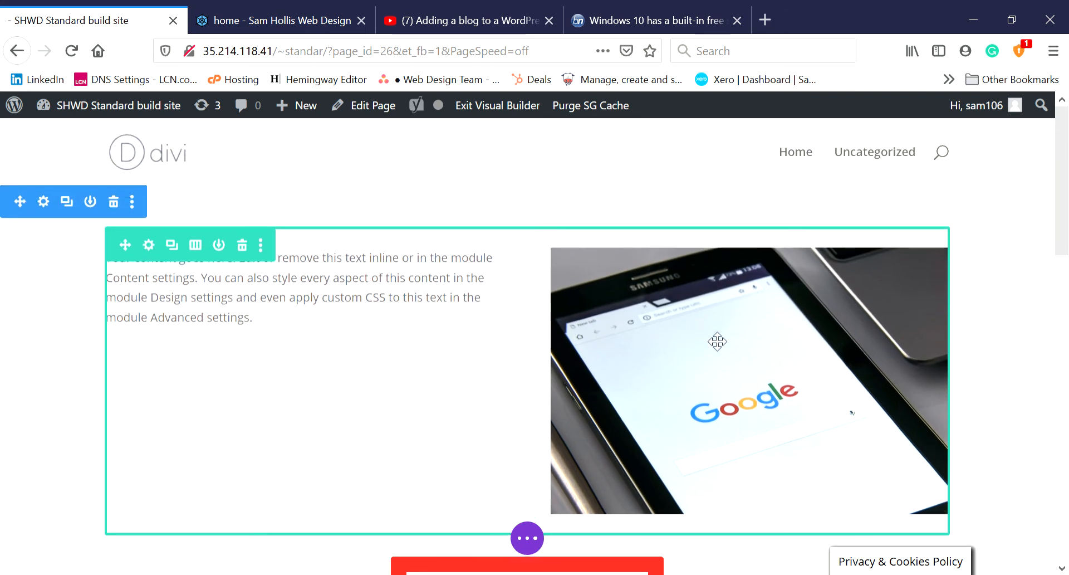
pyautogui.scroll(-10, 644, 356)
pyautogui.scroll(4, 636, 345)
pyautogui.scroll(2, 628, 329)
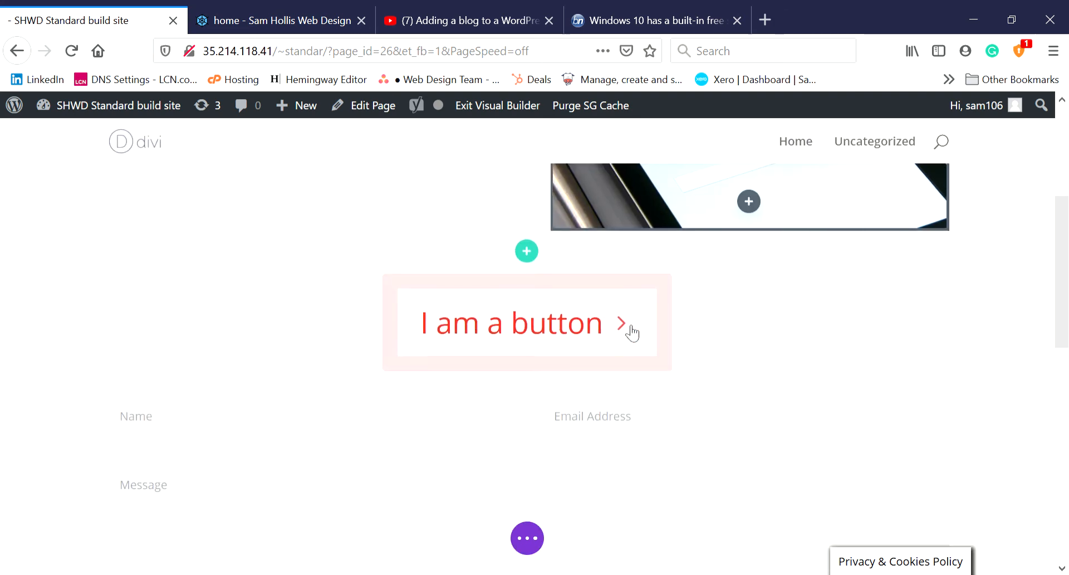
# Insert a new single-column row below the contact form.
pyautogui.scroll(-5, 618, 332)
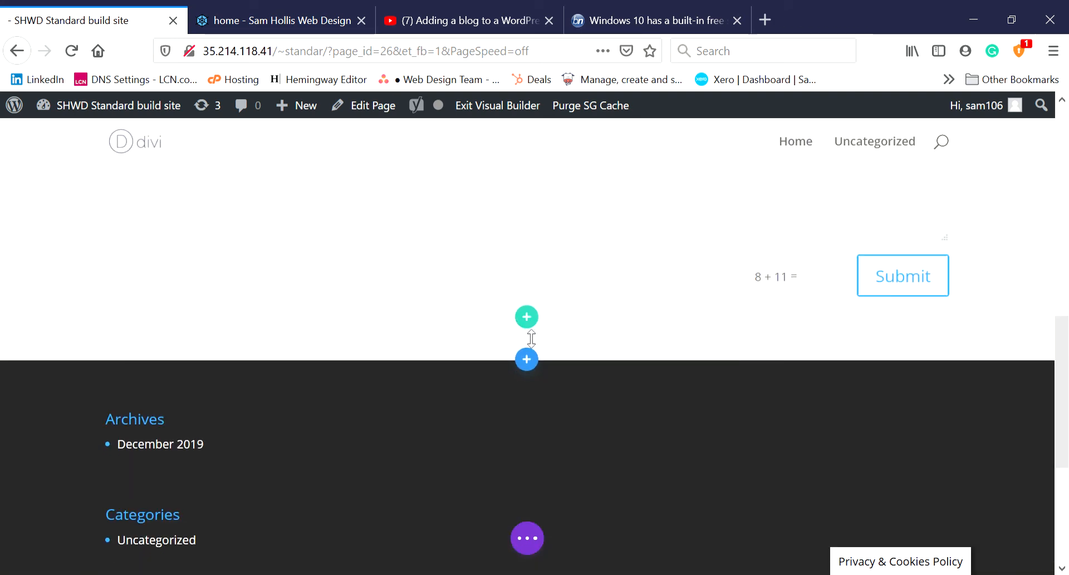
pyautogui.click(535, 322)
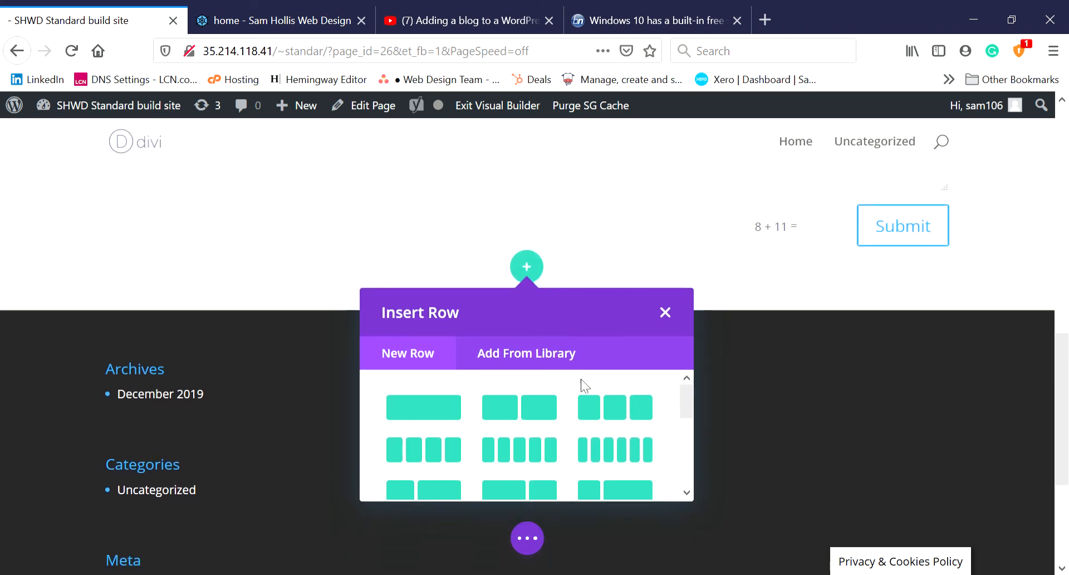
pyautogui.click(454, 405)
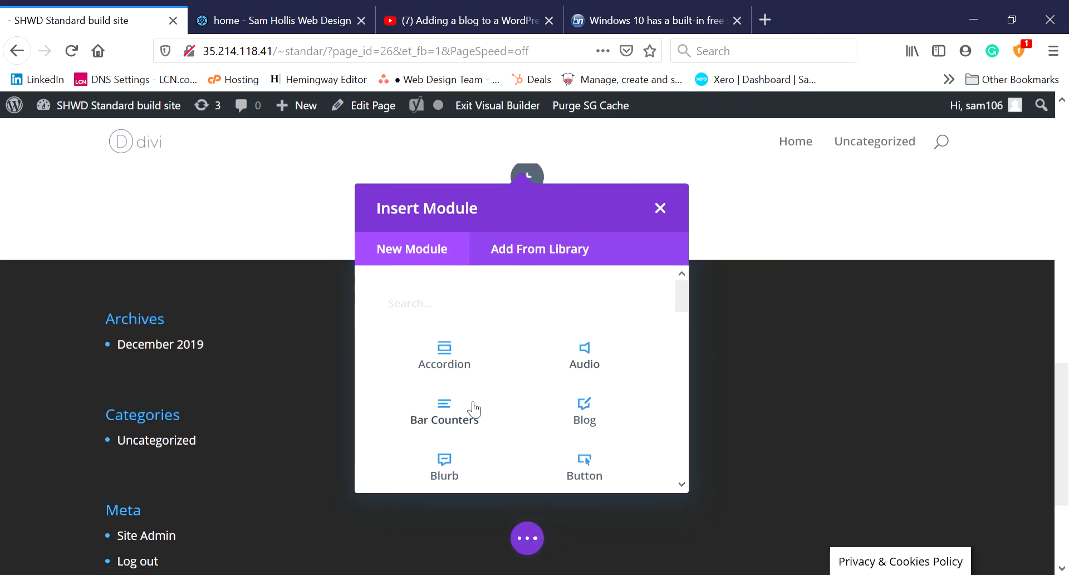
# Add a Text module with its placeholder content to the new single-column row and save it.
pyautogui.scroll(-8, 565, 387)
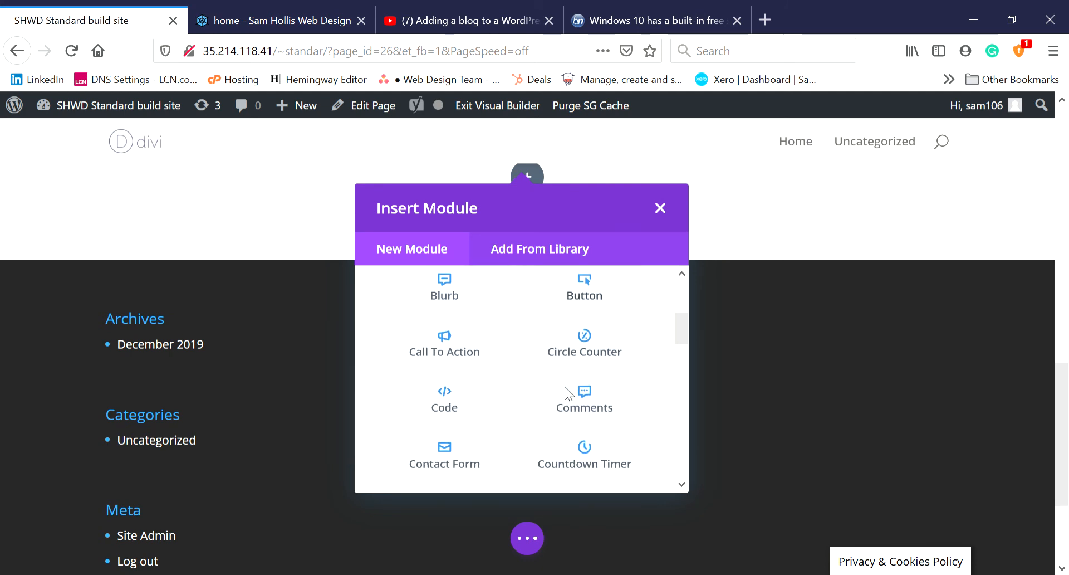
pyautogui.scroll(-5, 564, 395)
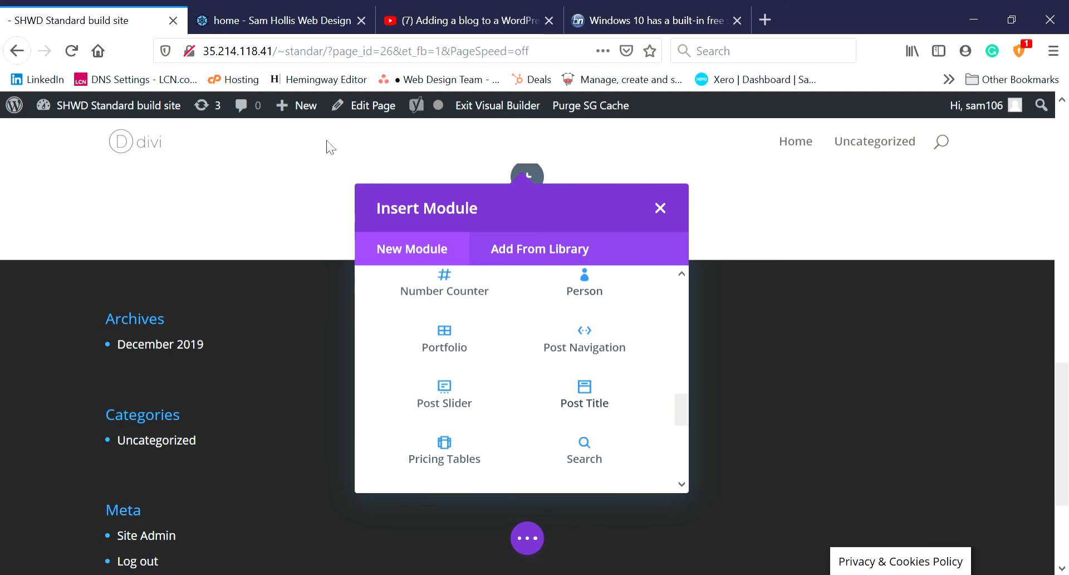
pyautogui.scroll(-3, 472, 304)
pyautogui.scroll(-2, 488, 385)
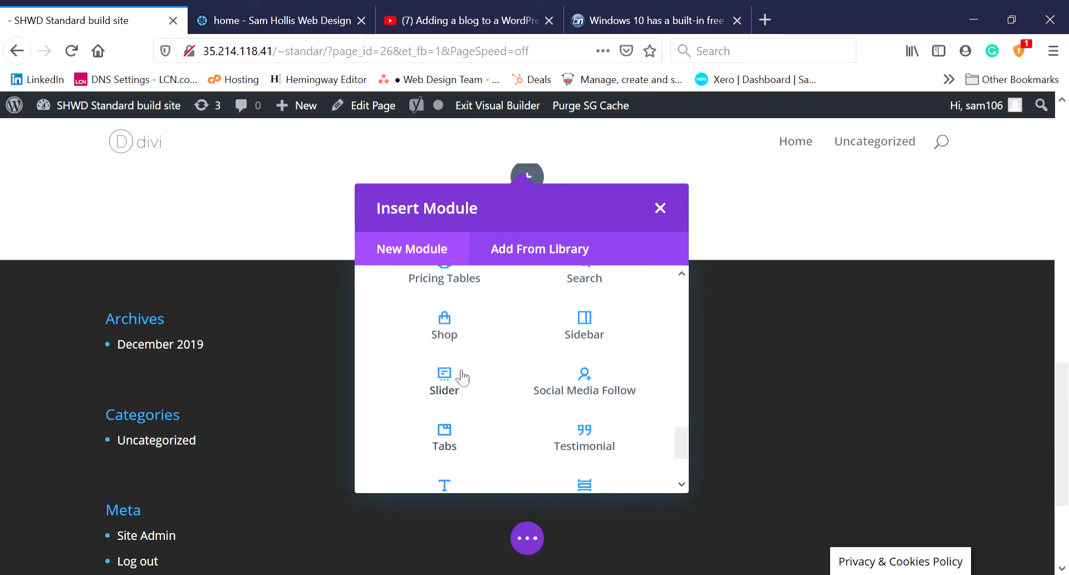
pyautogui.scroll(-2, 462, 378)
pyautogui.click(468, 397)
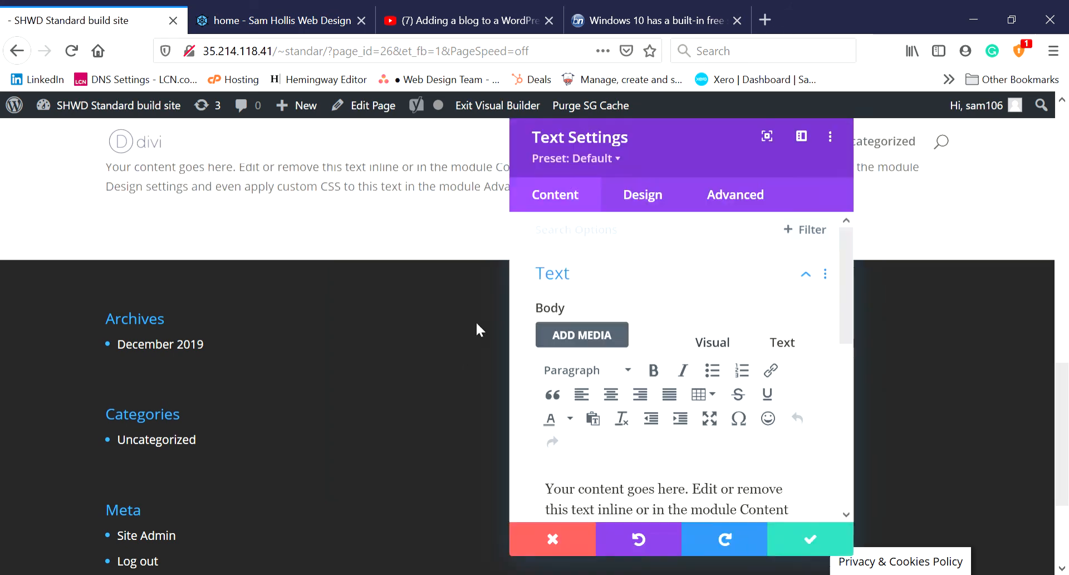
pyautogui.click(785, 535)
# Set the new text row's width to 100% and its max width to 2560px, and save the row settings.
pyautogui.scroll(3, 412, 341)
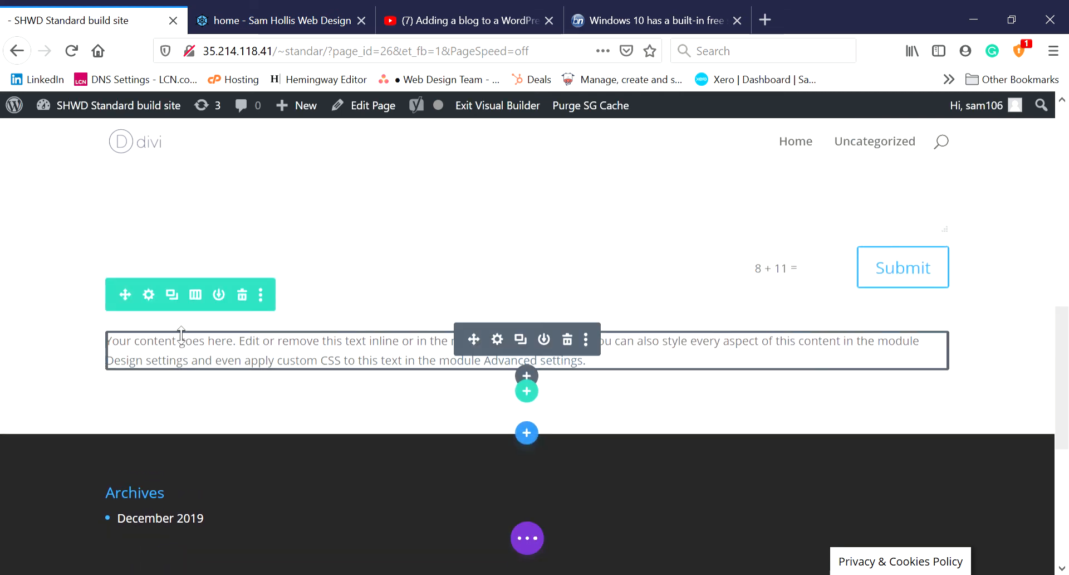
pyautogui.click(149, 295)
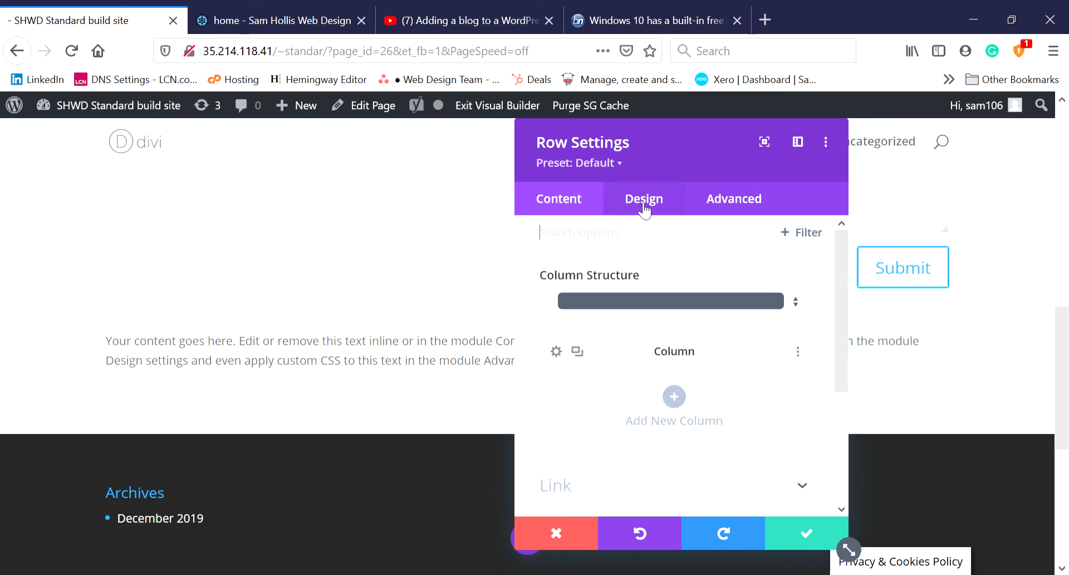
pyautogui.click(646, 205)
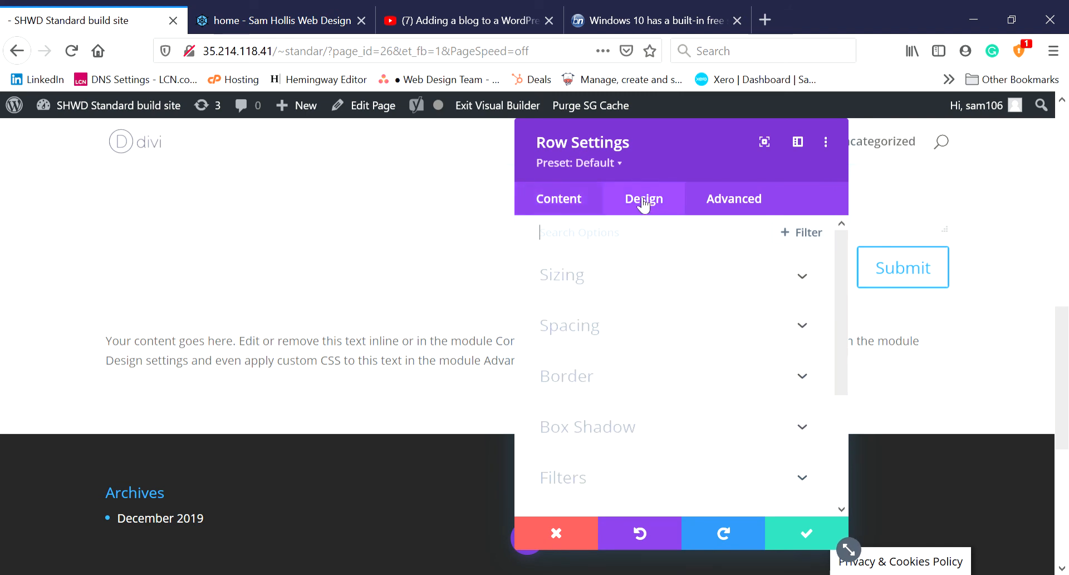
pyautogui.click(566, 276)
pyautogui.scroll(-2, 639, 328)
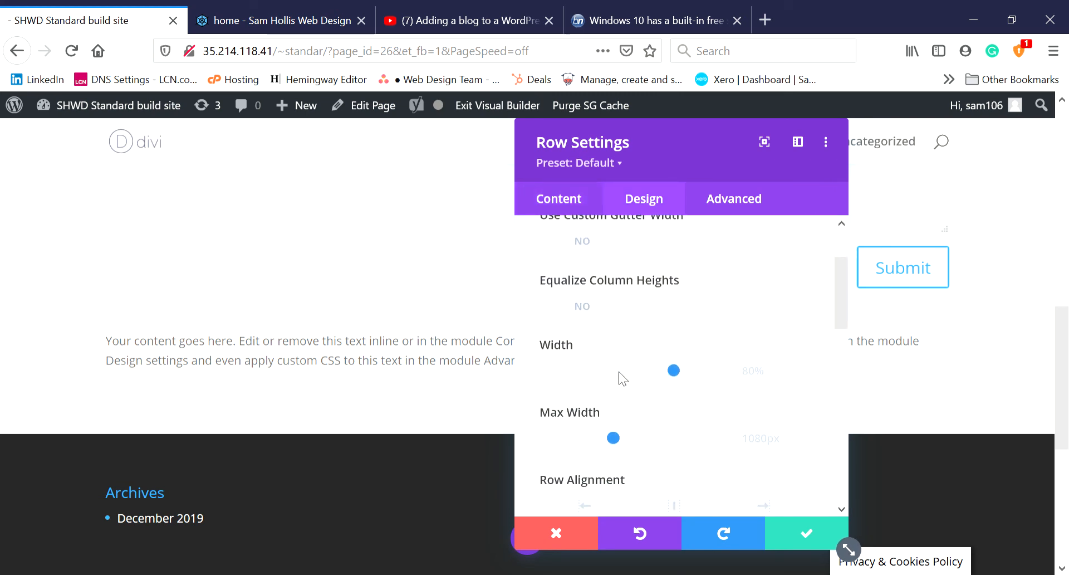
pyautogui.moveTo(674, 370); pyautogui.dragTo(705, 369)
pyautogui.moveTo(615, 437); pyautogui.dragTo(727, 447)
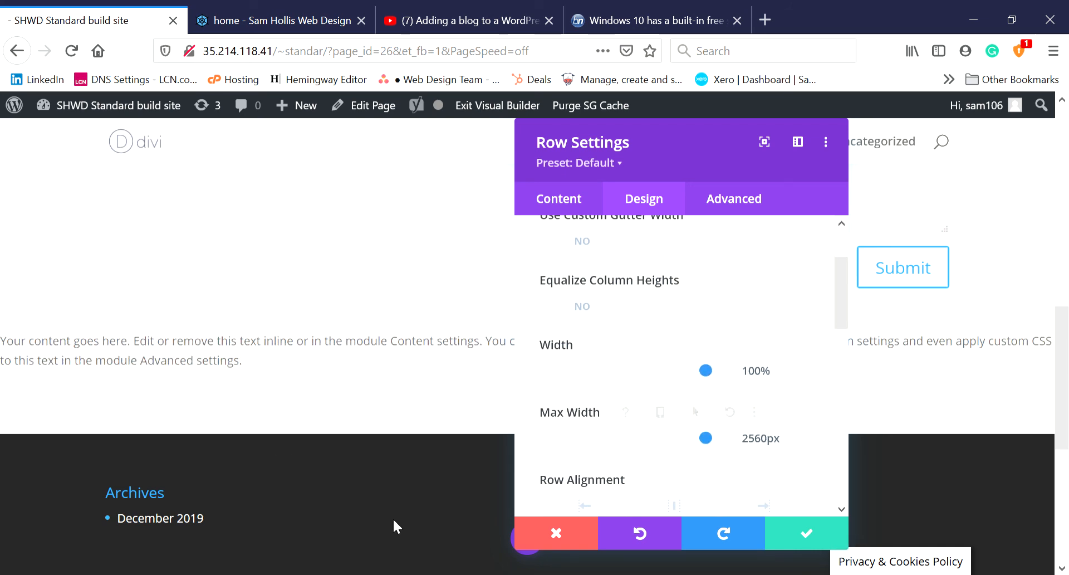
pyautogui.click(789, 534)
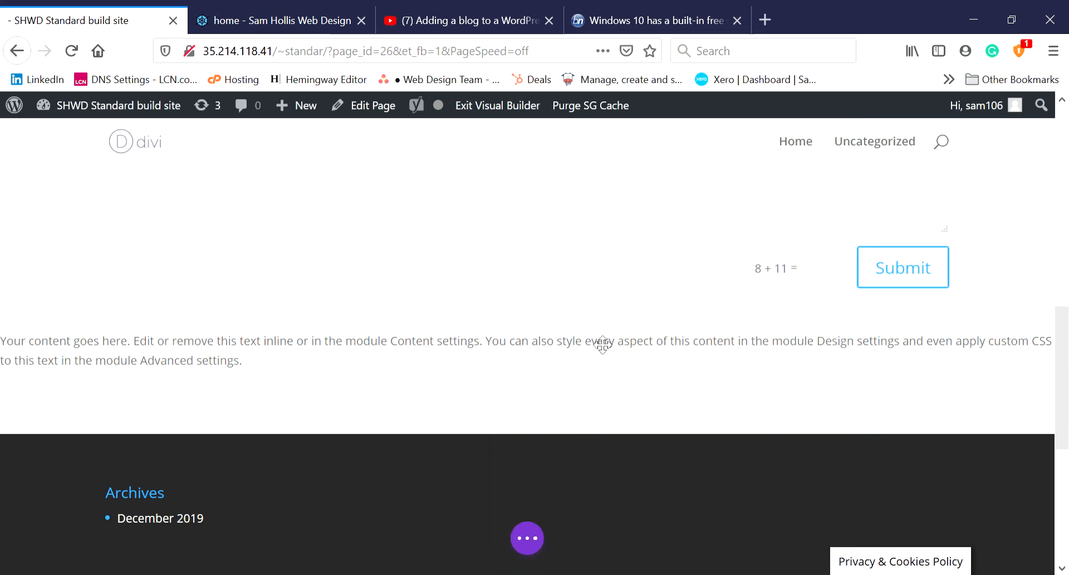
# Give the full-width text row a light green background color.
pyautogui.moveTo(591, 346)
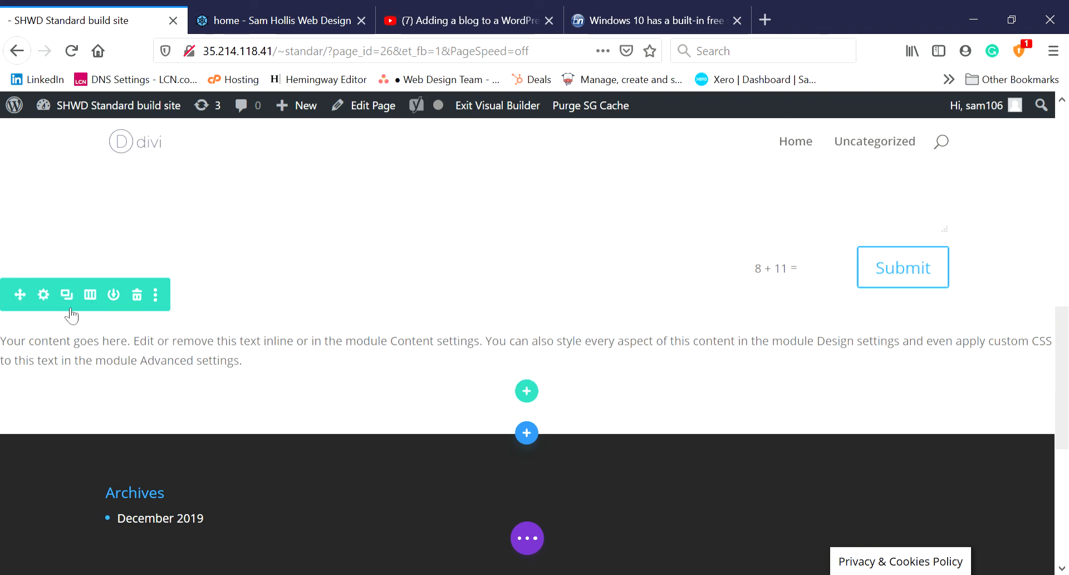
pyautogui.click(44, 296)
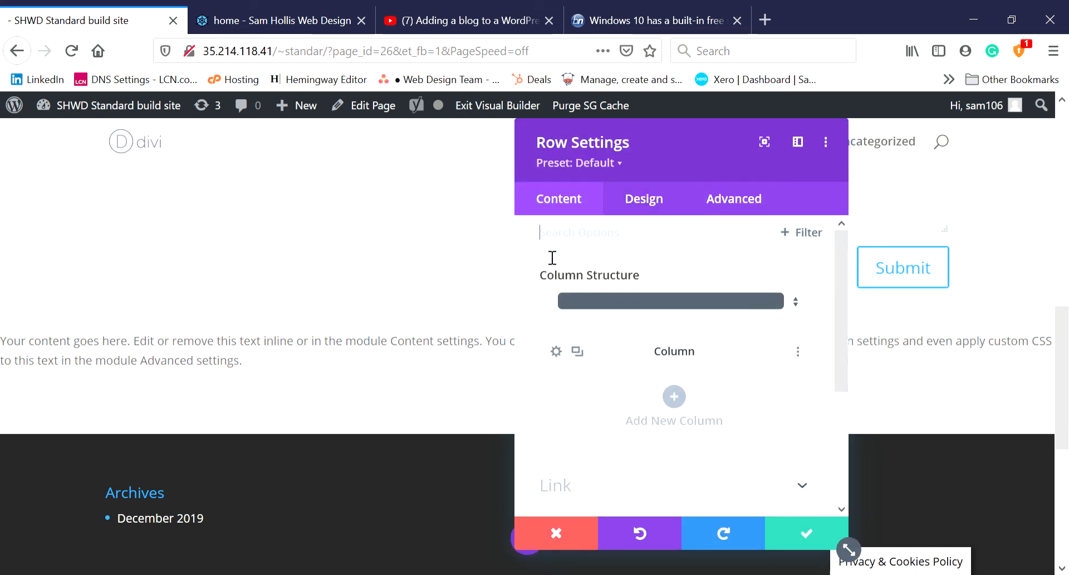
pyautogui.scroll(-3, 626, 275)
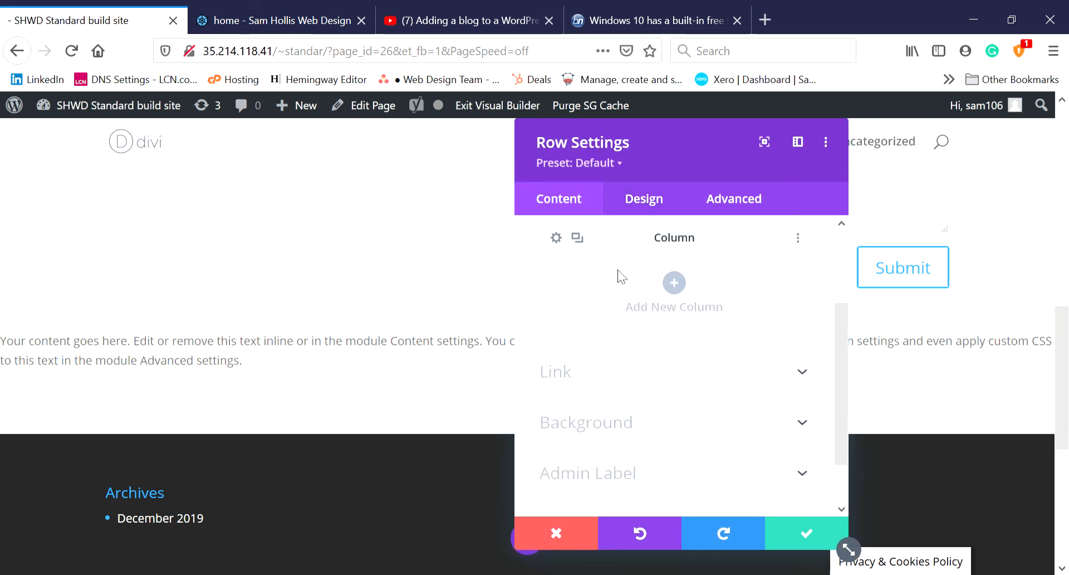
pyautogui.click(649, 362)
pyautogui.scroll(-1, 646, 357)
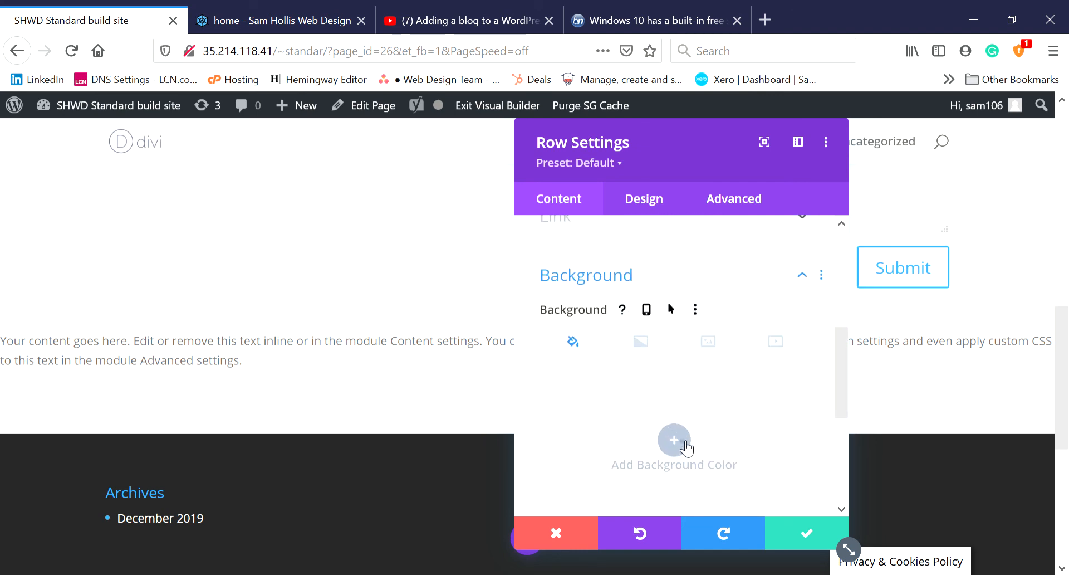
pyautogui.click(674, 440)
pyautogui.scroll(-1, 718, 407)
pyautogui.click(726, 463)
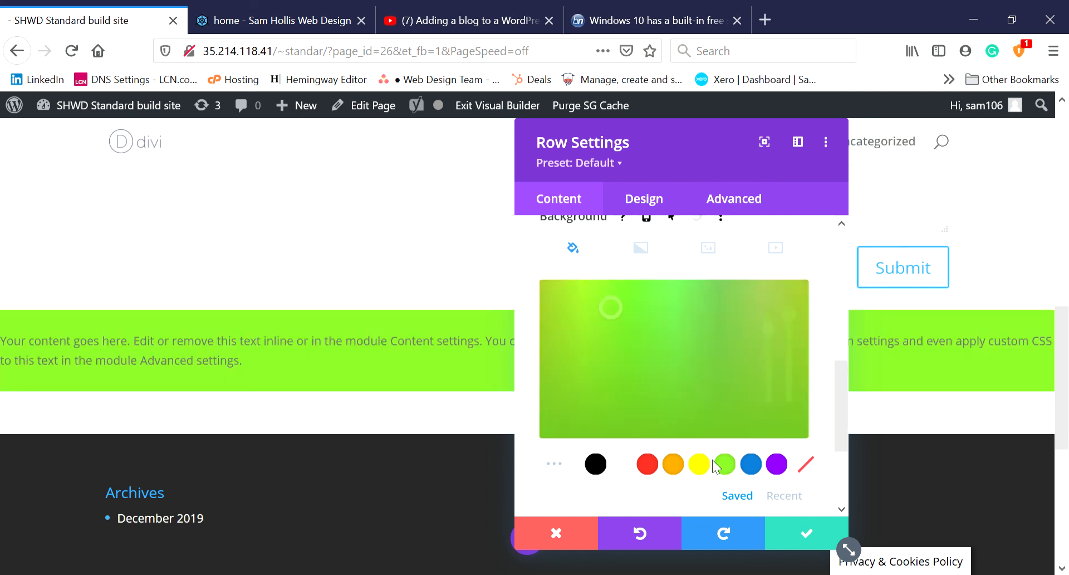
# Set the coffee mug photo from the media library as the row's background image and save the row settings.
pyautogui.click(649, 255)
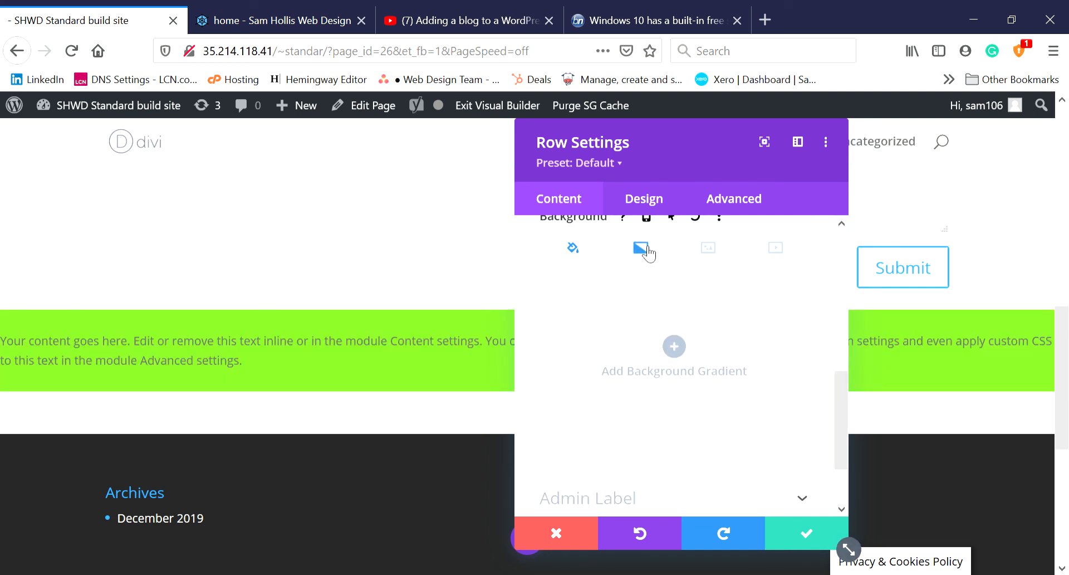
pyautogui.click(709, 249)
pyautogui.click(777, 249)
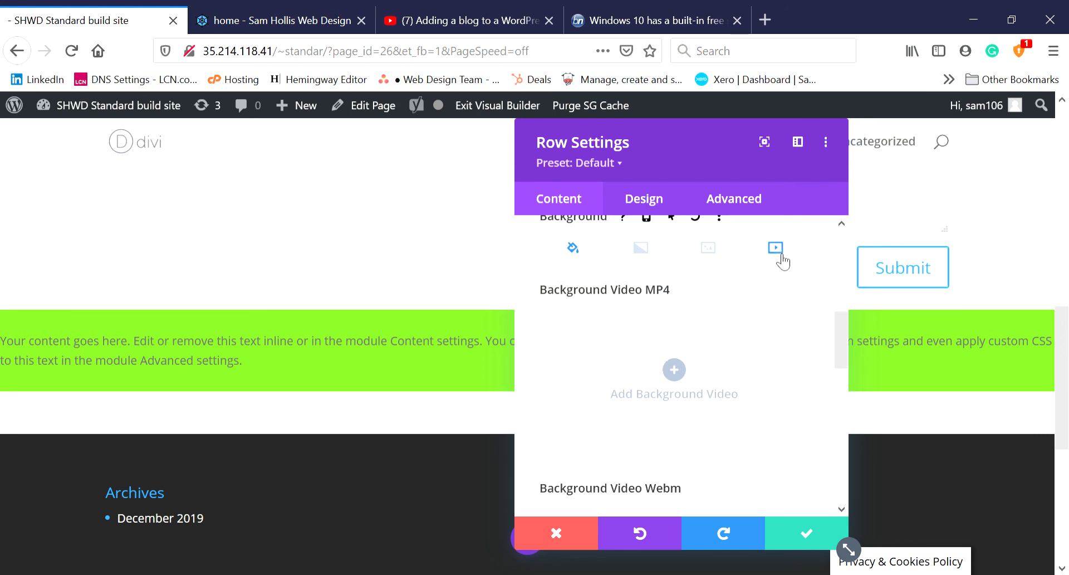
pyautogui.click(734, 251)
pyautogui.click(675, 347)
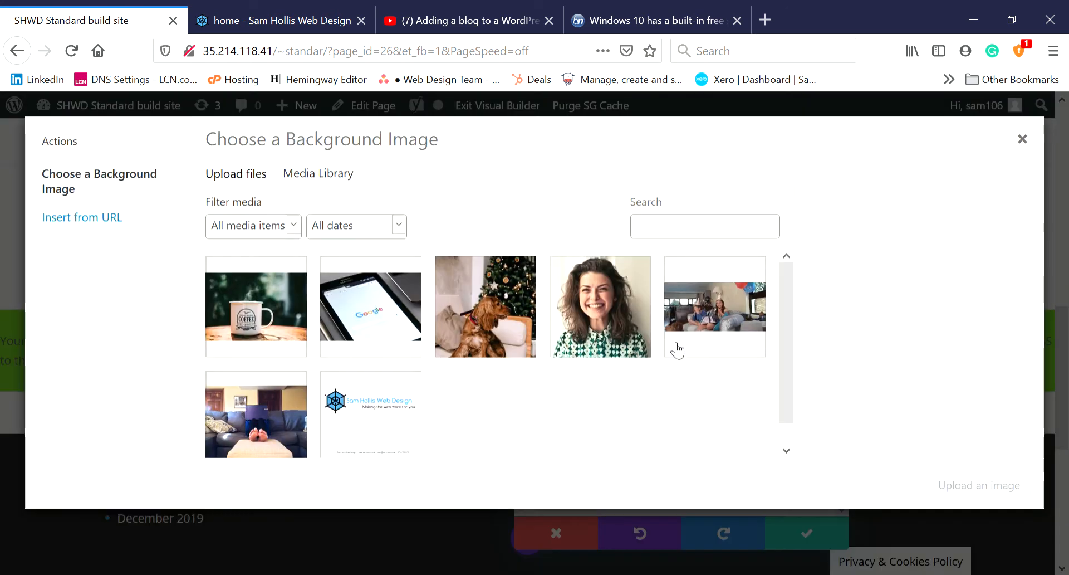
pyautogui.click(507, 315)
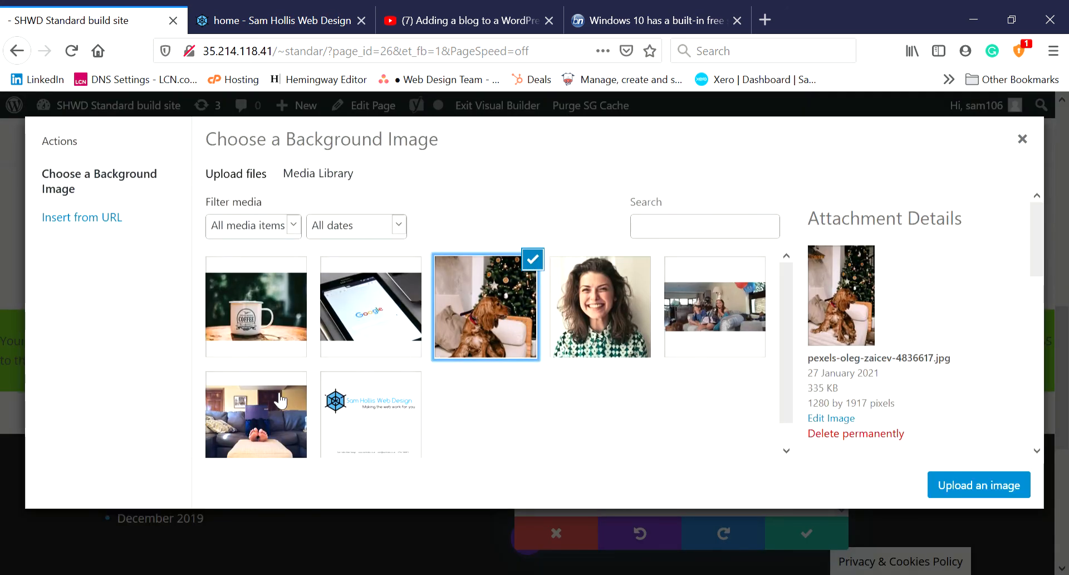
pyautogui.click(250, 323)
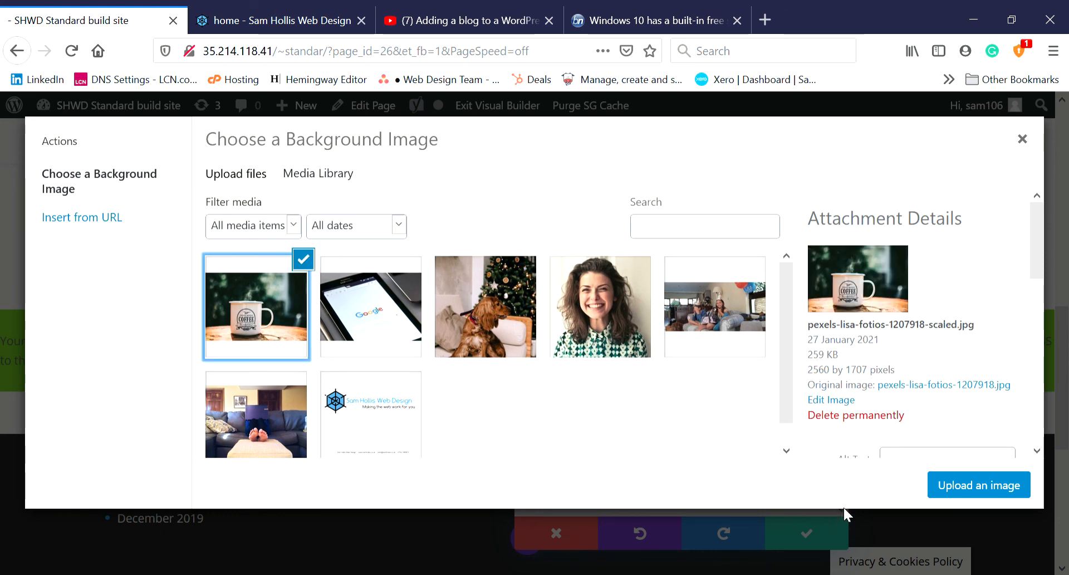
pyautogui.click(960, 490)
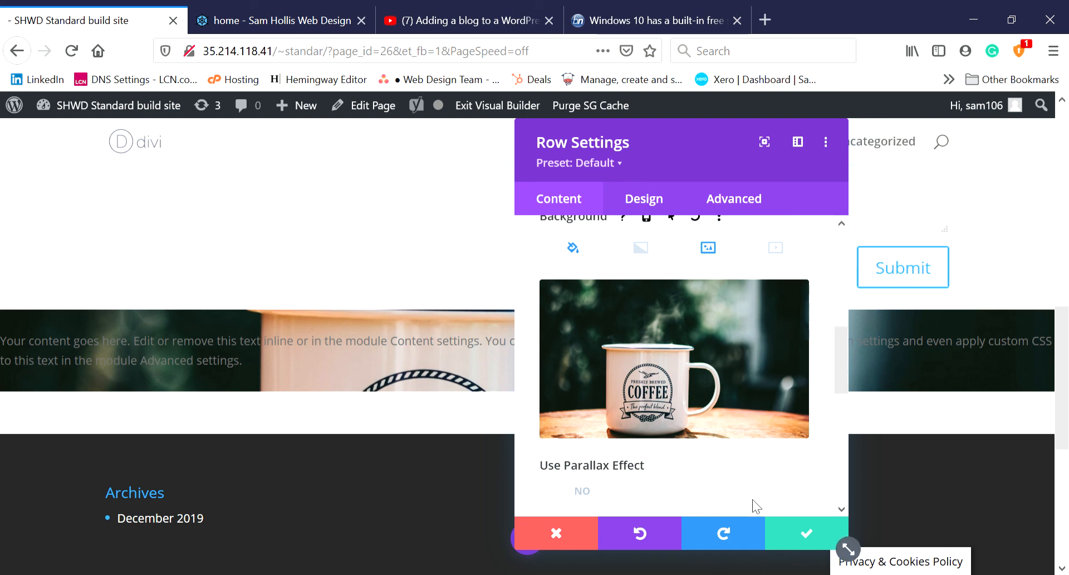
pyautogui.click(806, 538)
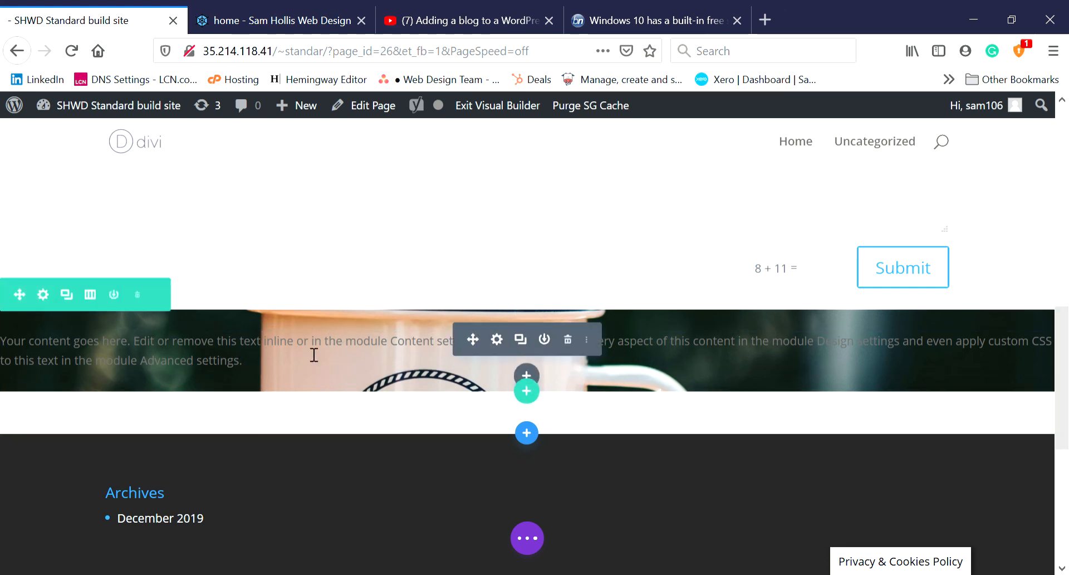
# Set the top and bottom padding of the text module over the coffee mug background to 100px.
pyautogui.click(501, 341)
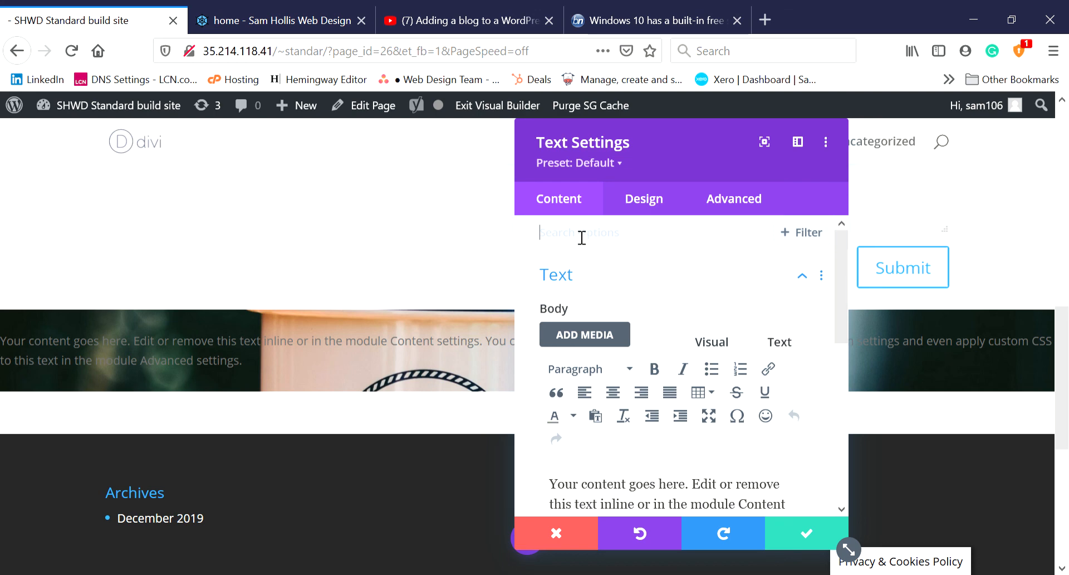
pyautogui.click(646, 212)
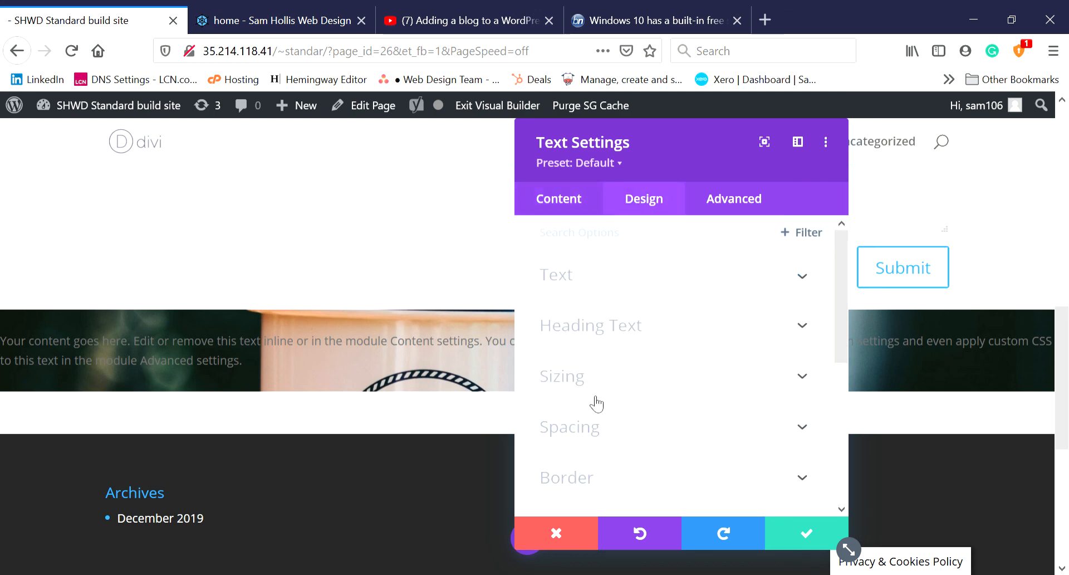
pyautogui.click(586, 430)
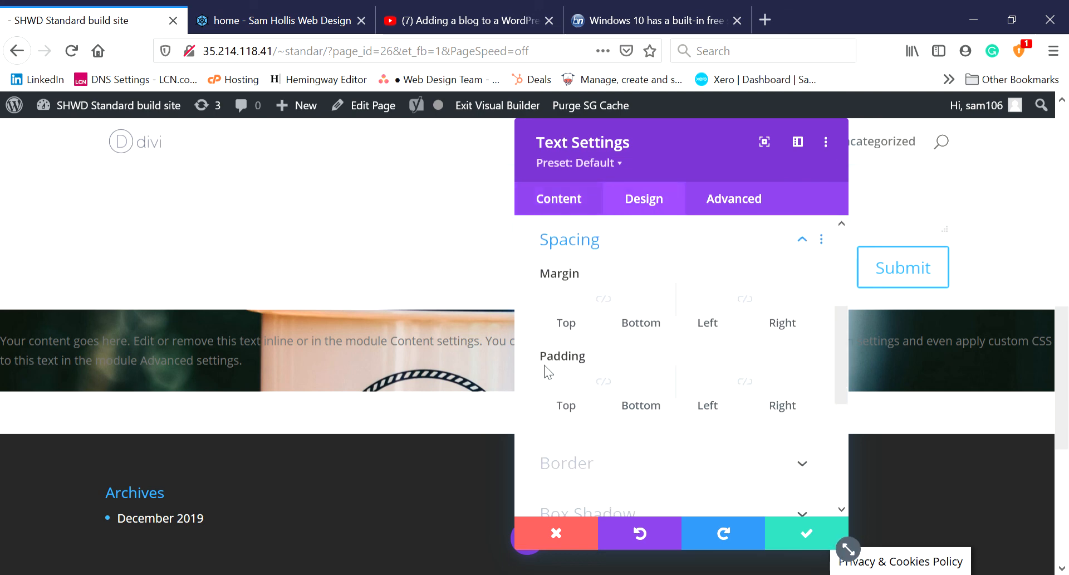
pyautogui.click(554, 397)
pyautogui.write('100px')
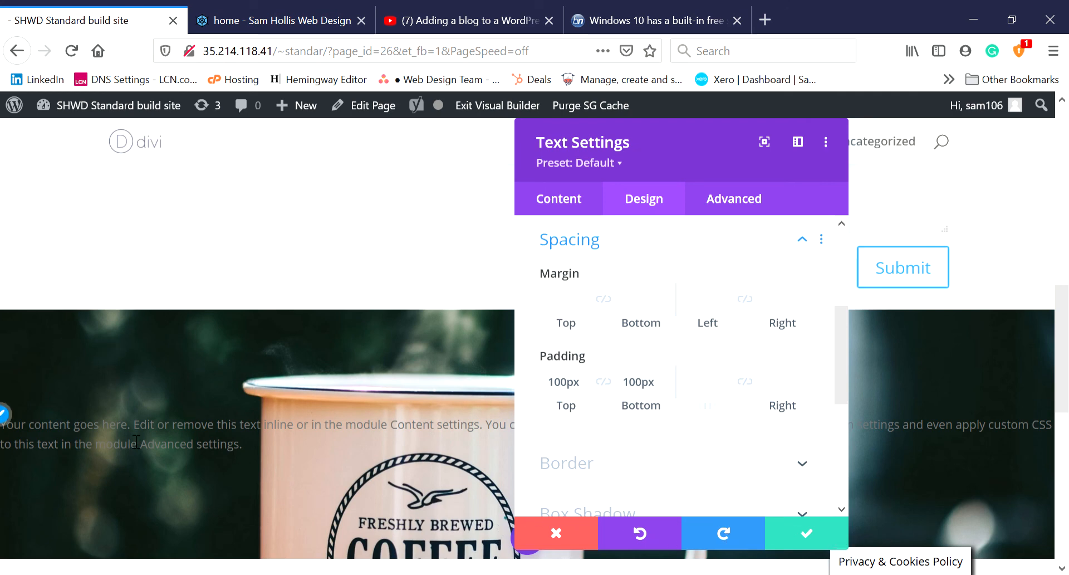
# Style the module's text in white with a 34px text size and a 1.9em line height.
pyautogui.scroll(-3, 664, 418)
pyautogui.scroll(6, 663, 418)
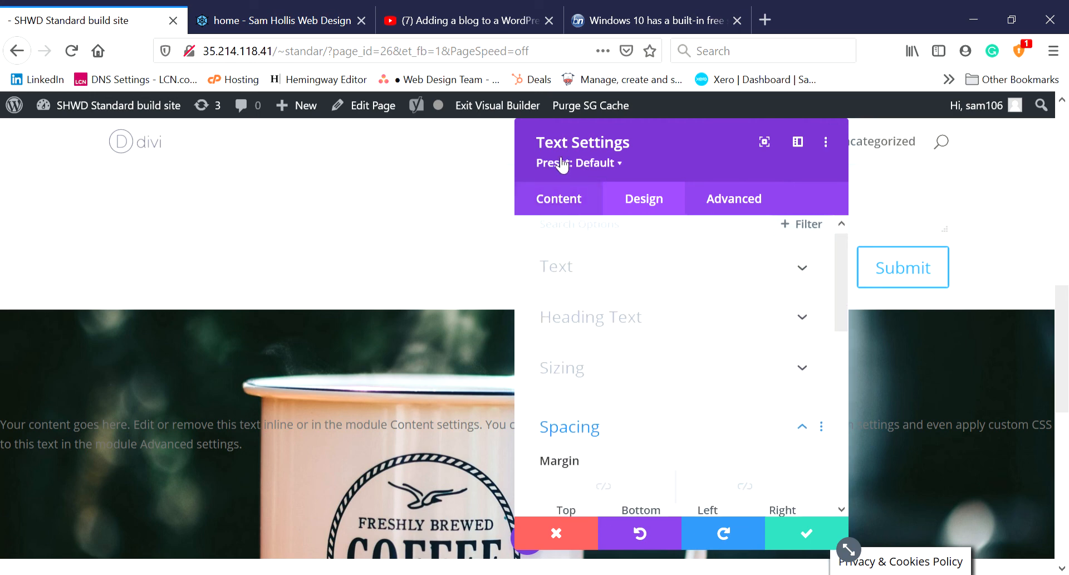
pyautogui.click(592, 268)
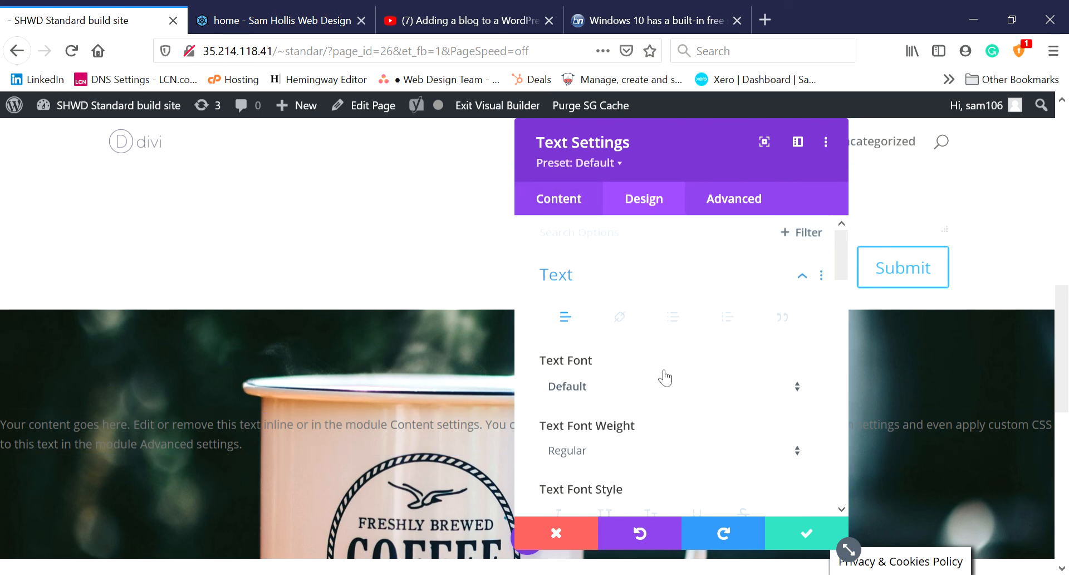
pyautogui.scroll(-4, 652, 379)
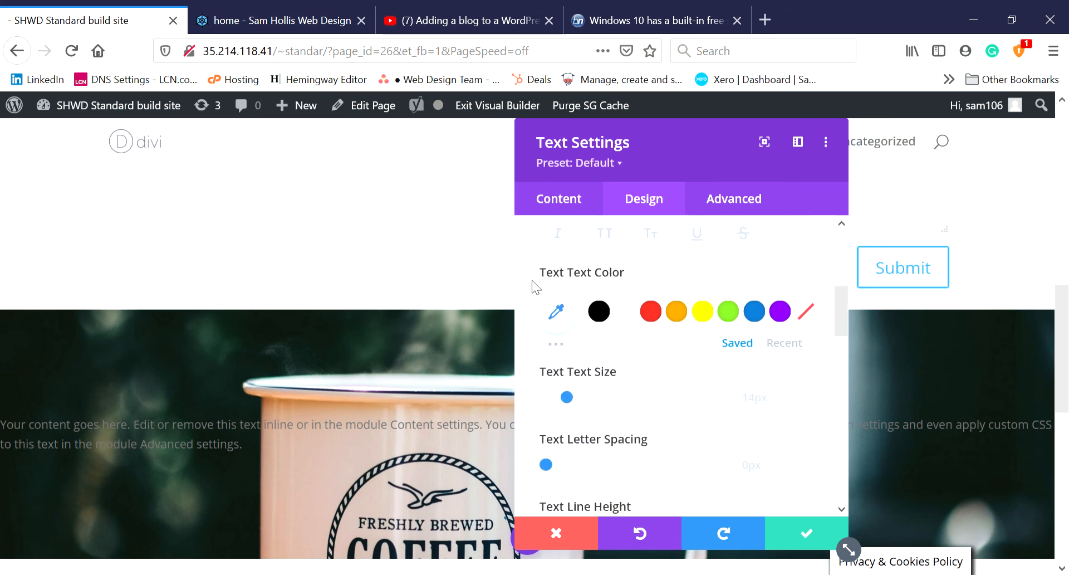
pyautogui.click(625, 312)
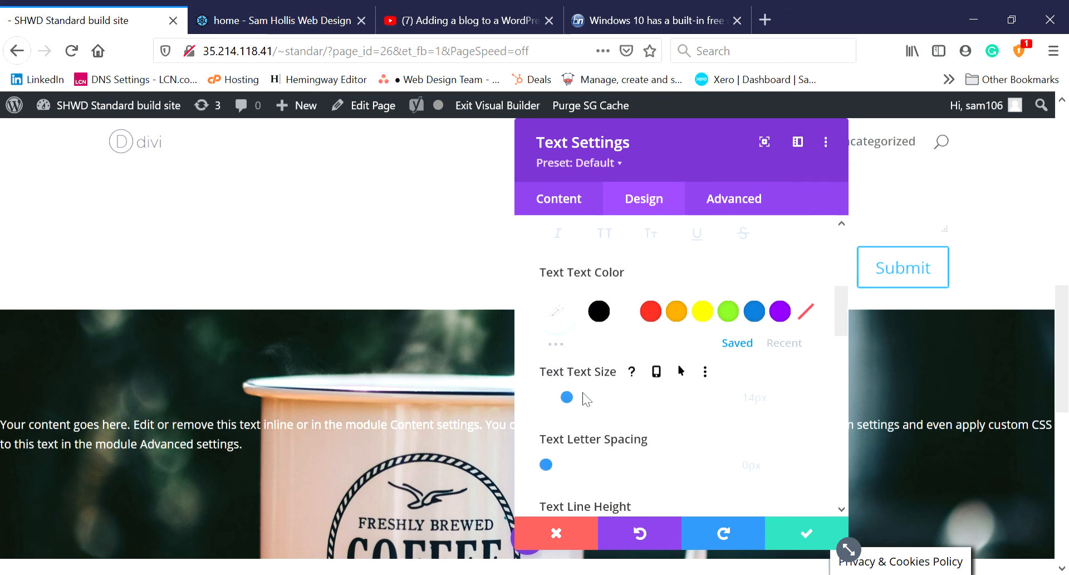
pyautogui.moveTo(585, 399); pyautogui.dragTo(599, 396)
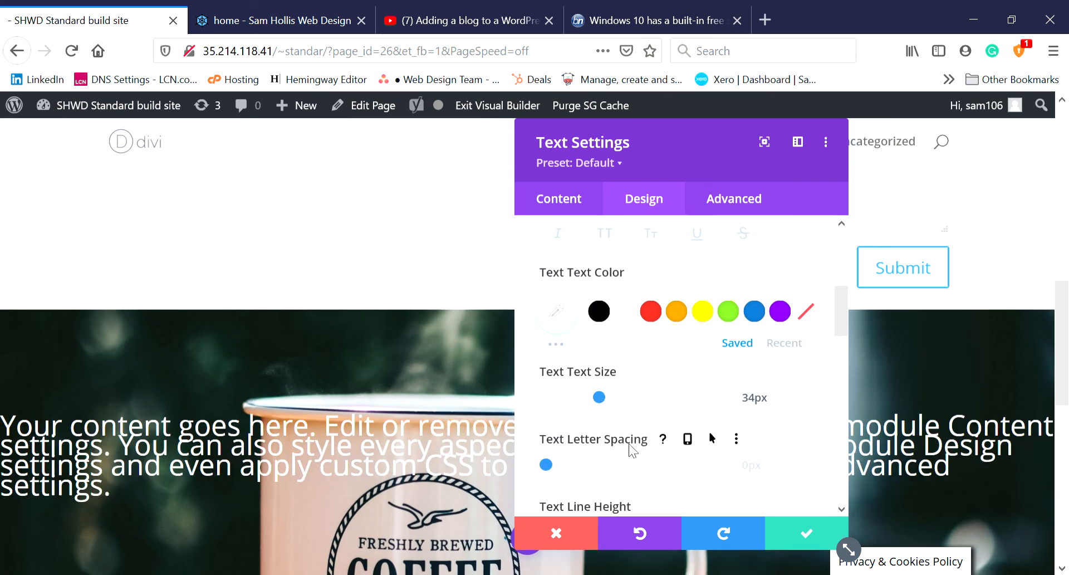
pyautogui.scroll(-2, 631, 450)
pyautogui.moveTo(604, 439); pyautogui.dragTo(618, 439)
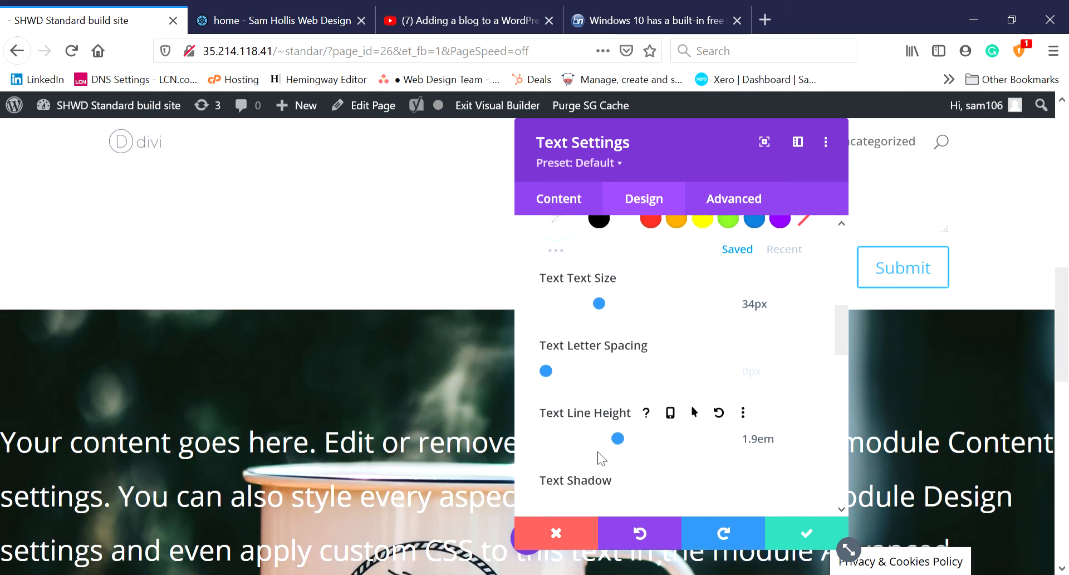
# Save the styling changes of the text module over the coffee mug background and close its settings.
pyautogui.scroll(-2, 409, 438)
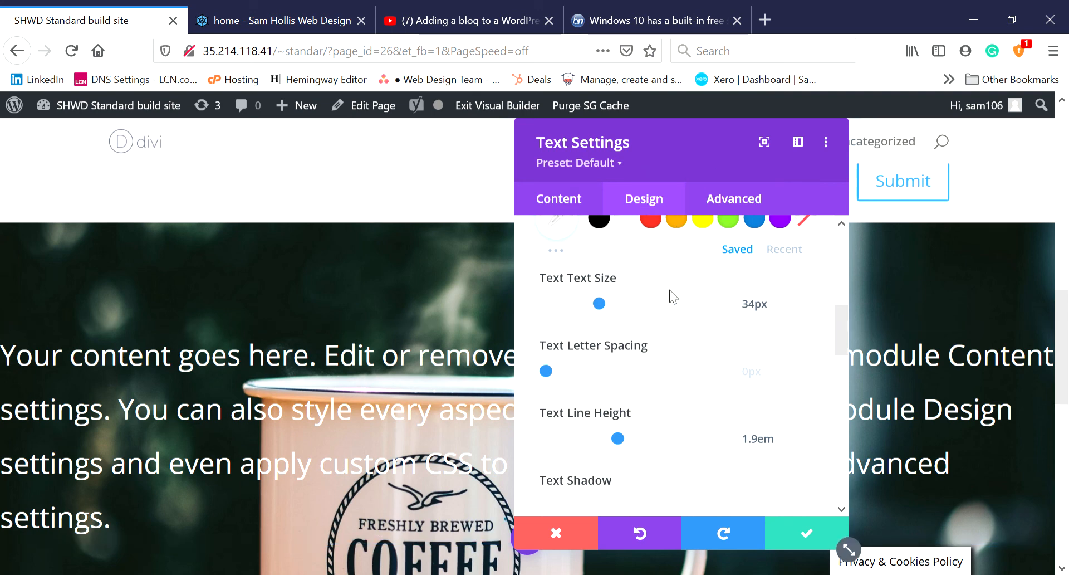
pyautogui.scroll(-2, 674, 296)
pyautogui.scroll(2, 745, 475)
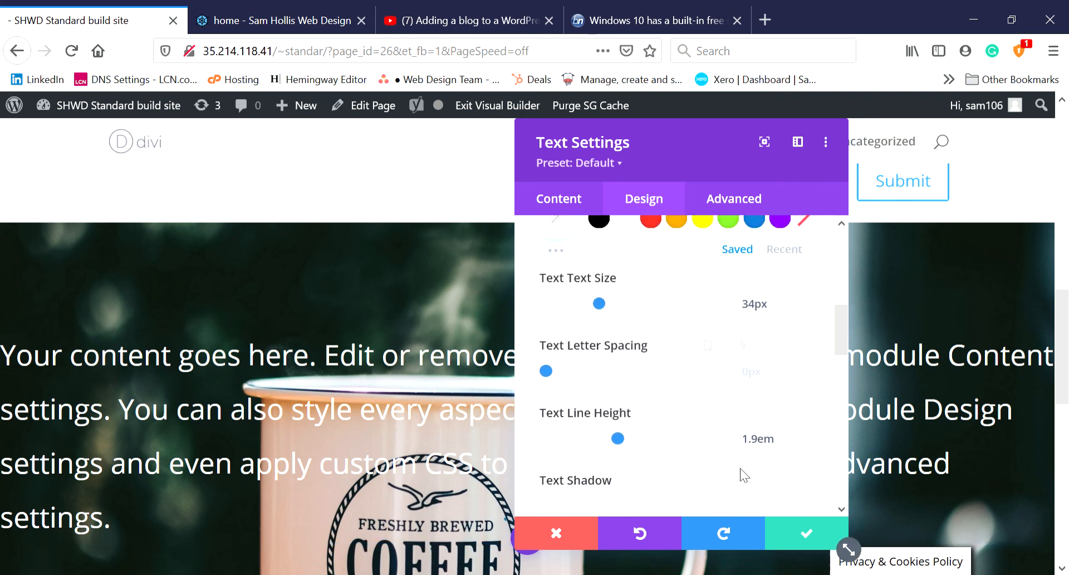
pyautogui.click(809, 535)
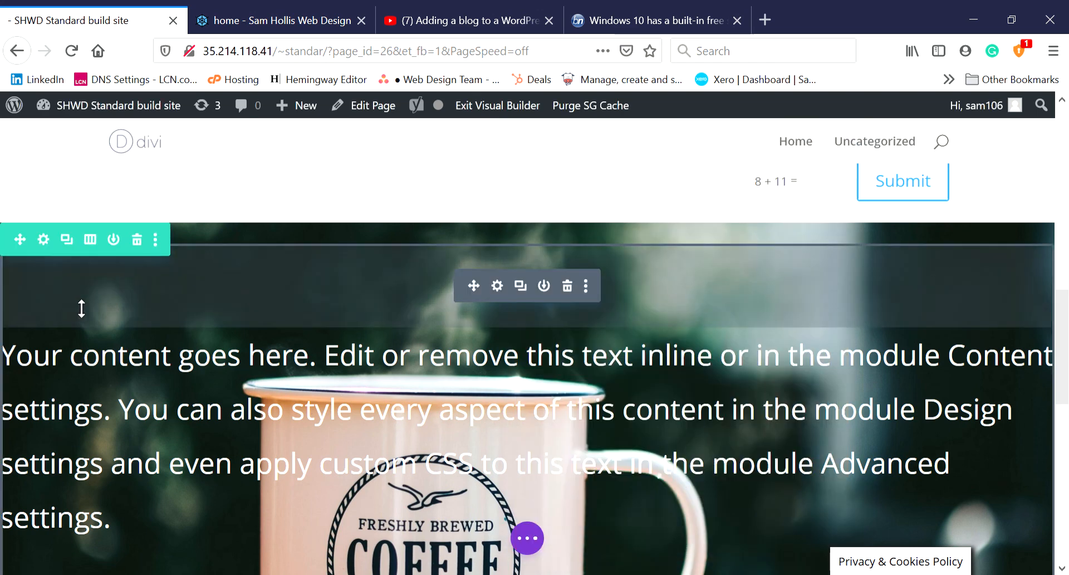
# Save the whole page built with the Divi Builder as a draft without publishing it.
pyautogui.scroll(-3, 668, 367)
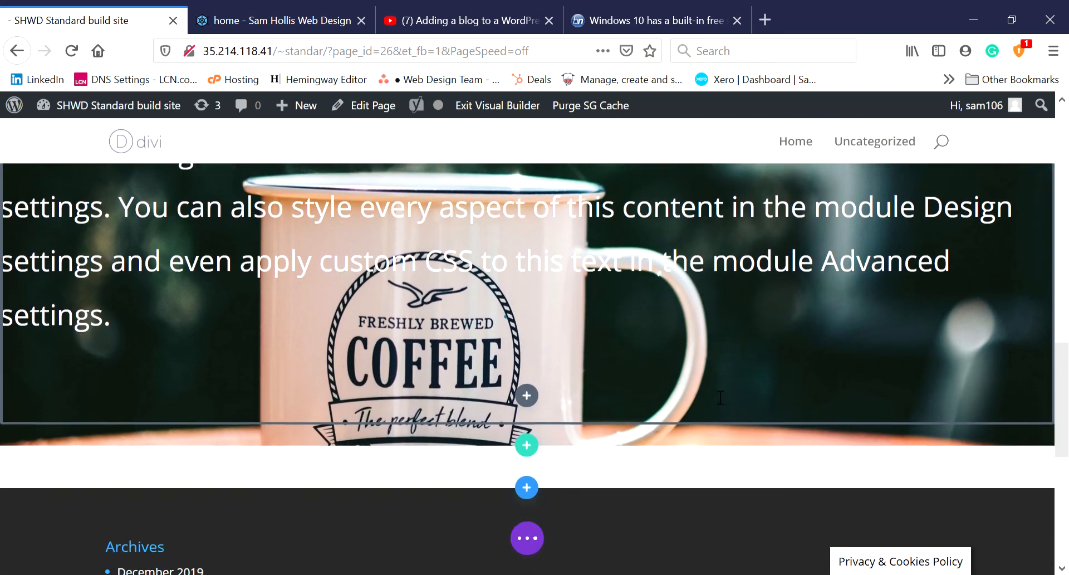
pyautogui.scroll(3, 715, 397)
pyautogui.scroll(10, 715, 398)
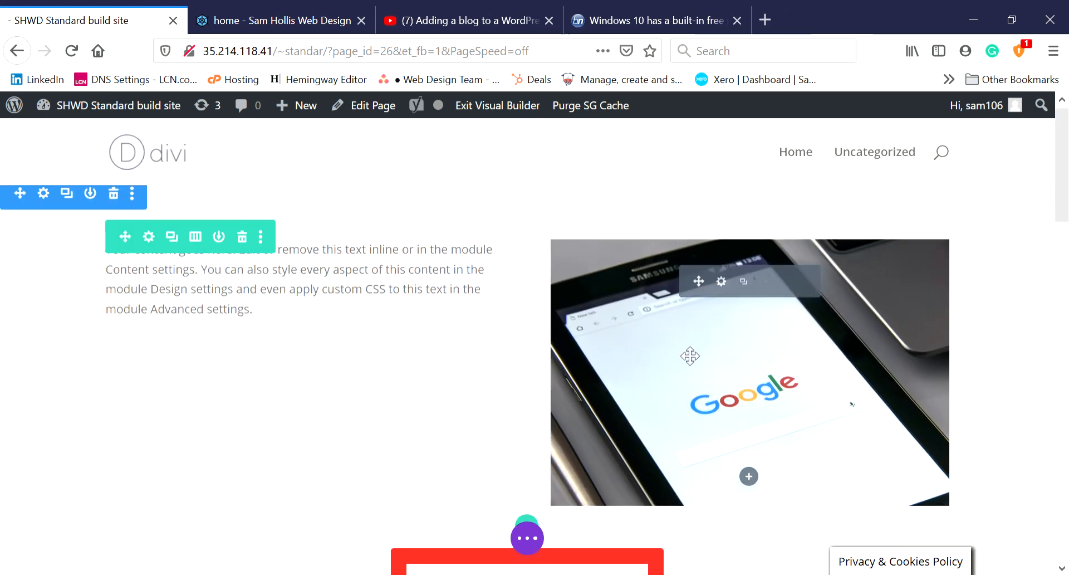
pyautogui.scroll(-4, 690, 353)
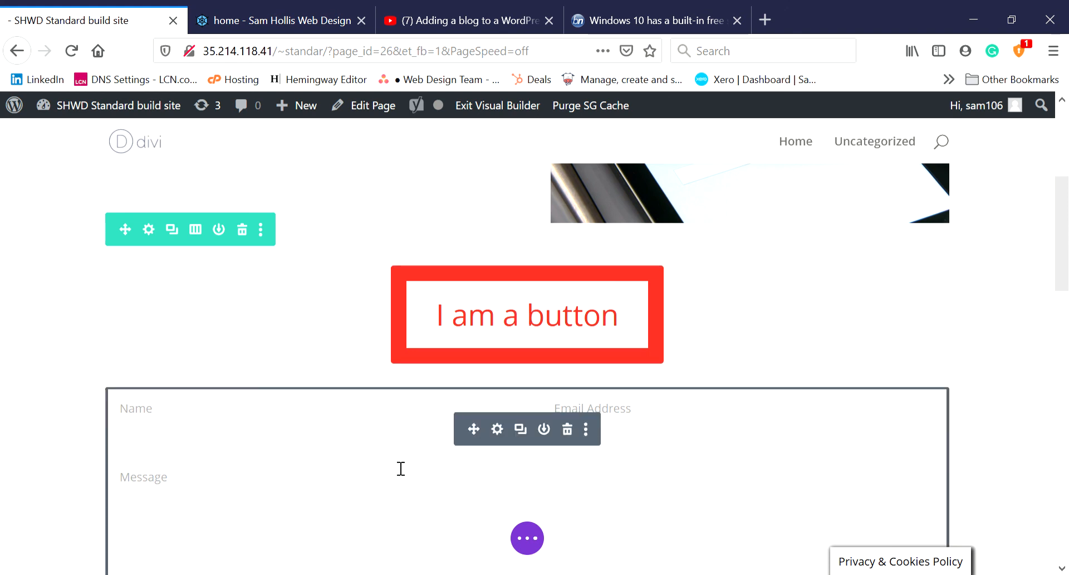
pyautogui.scroll(-5, 401, 467)
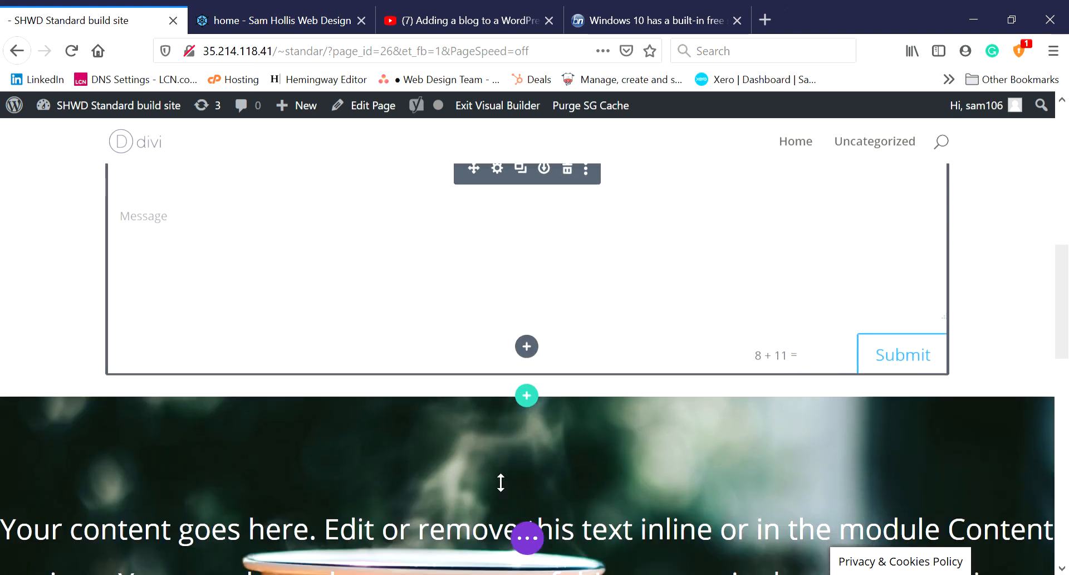
pyautogui.click(528, 539)
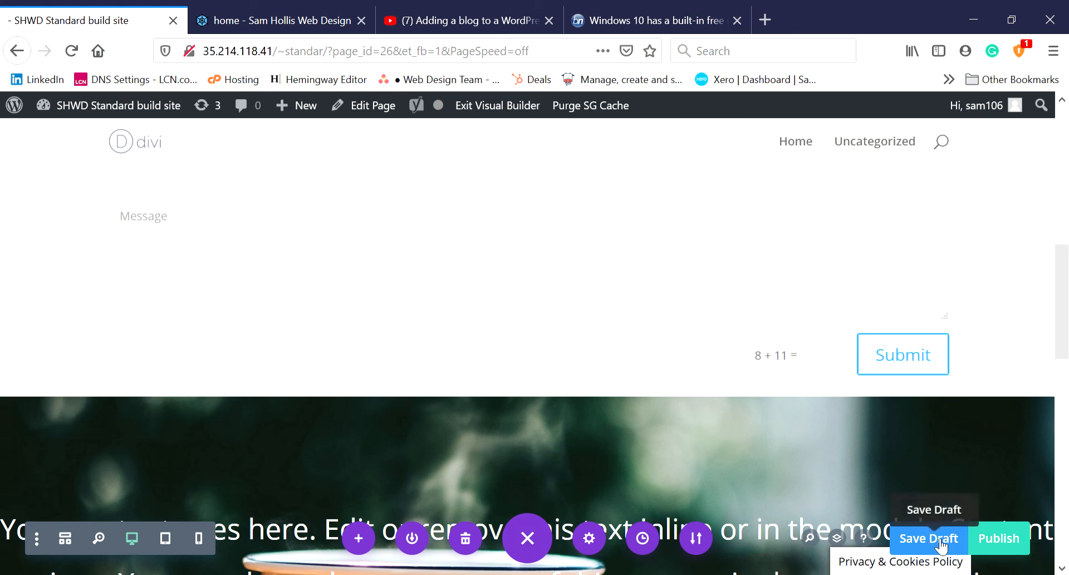
pyautogui.click(940, 539)
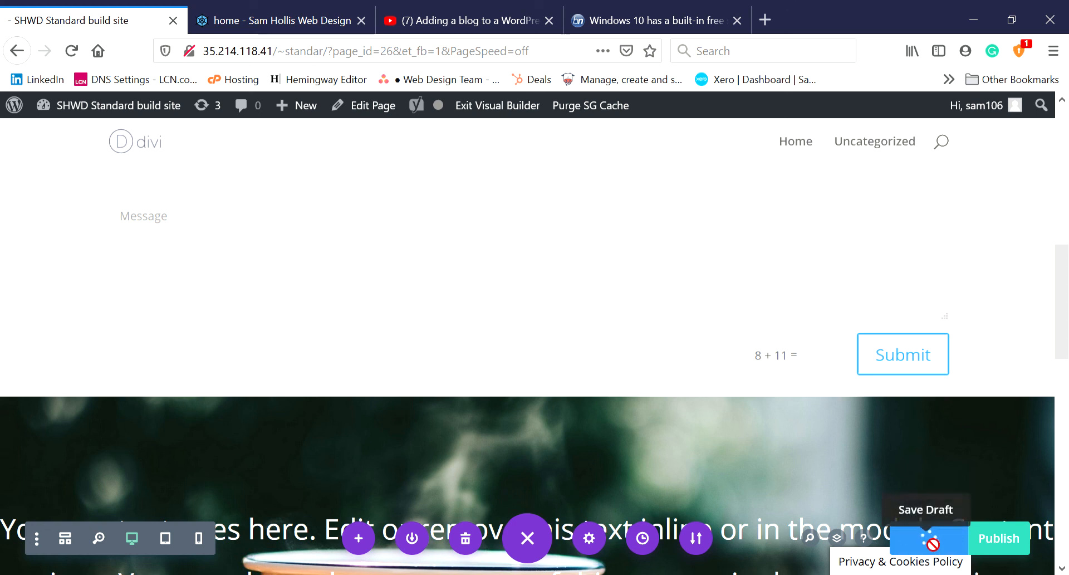